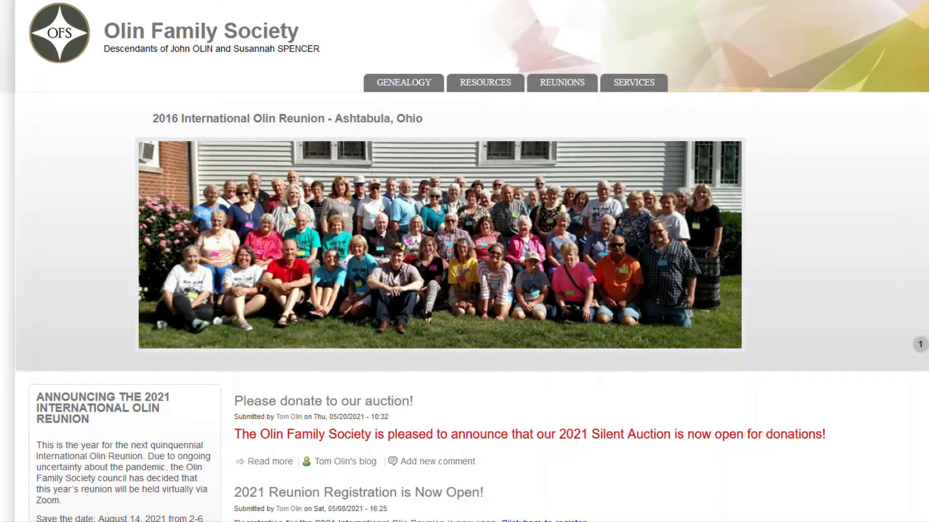
Step: Start a new blog entry from the site's content options and title it "Something exciting happened"
{"action": "scroll", "coordinate": [464, 261], "scroll_direction": "down", "scroll_amount": 5}
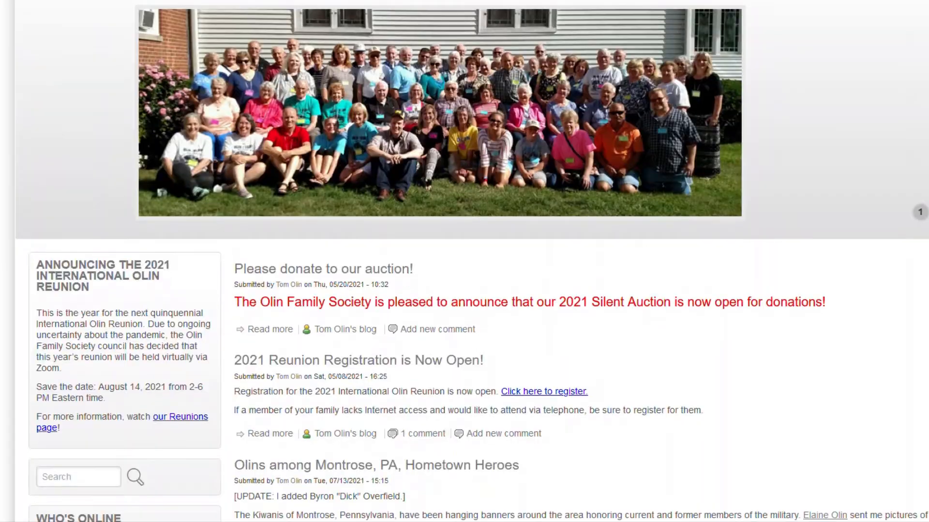
{"action": "scroll", "coordinate": [464, 261], "scroll_direction": "down", "scroll_amount": 3}
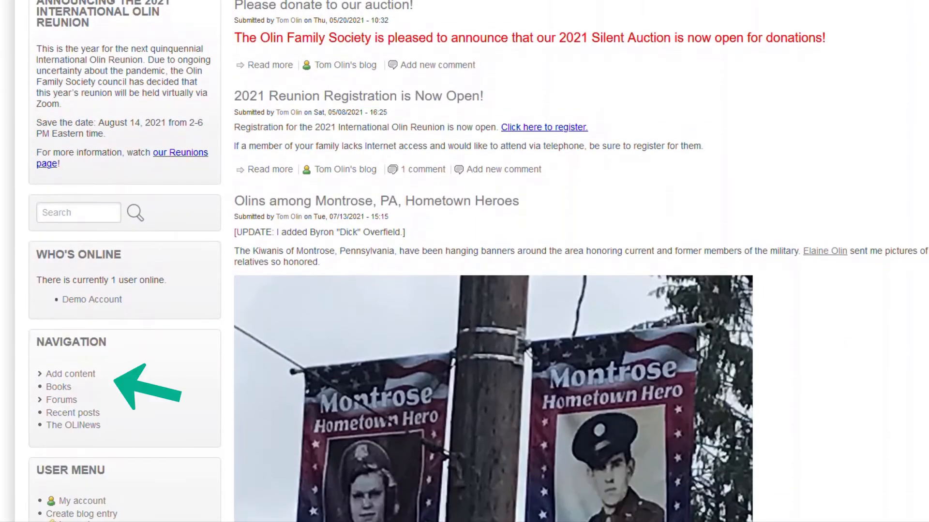
{"action": "left_click", "coordinate": [71, 374]}
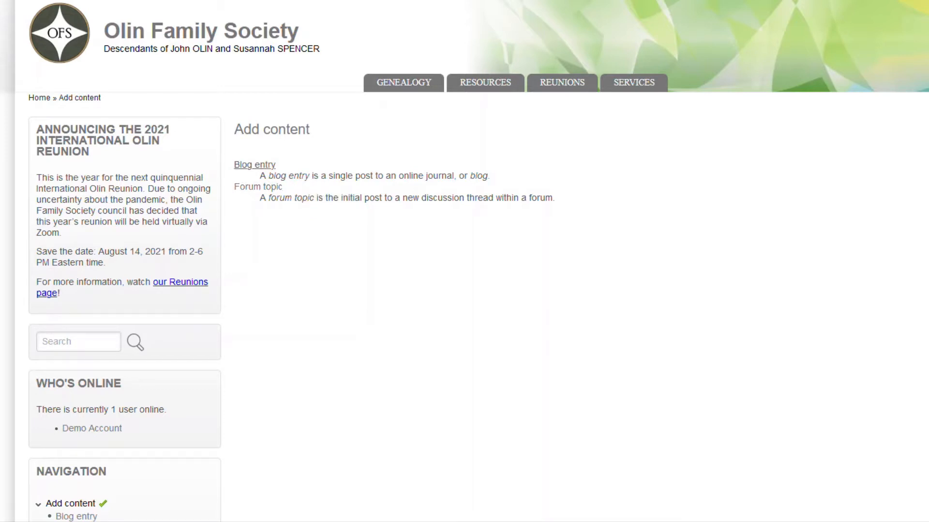
{"action": "left_click", "coordinate": [254, 165]}
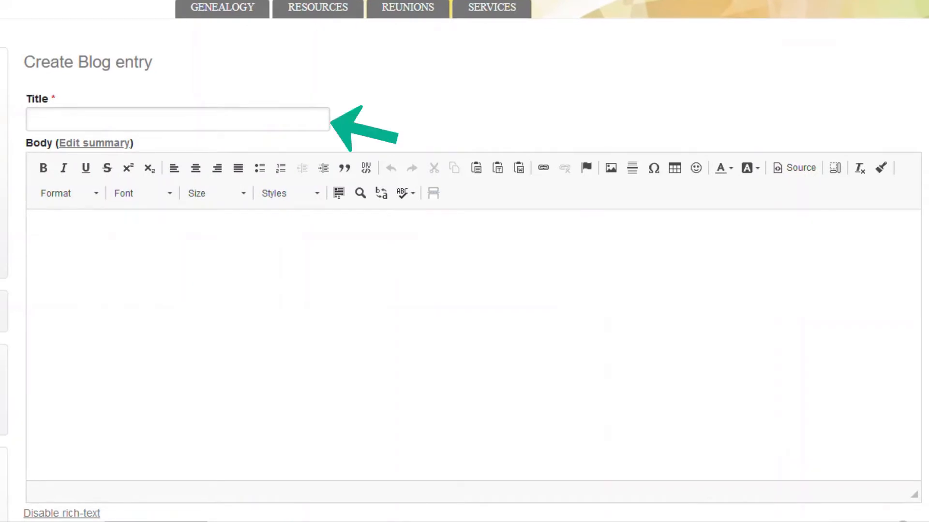
{"action": "left_click", "coordinate": [177, 119]}
{"action": "type", "text": "Something exciting happened"}
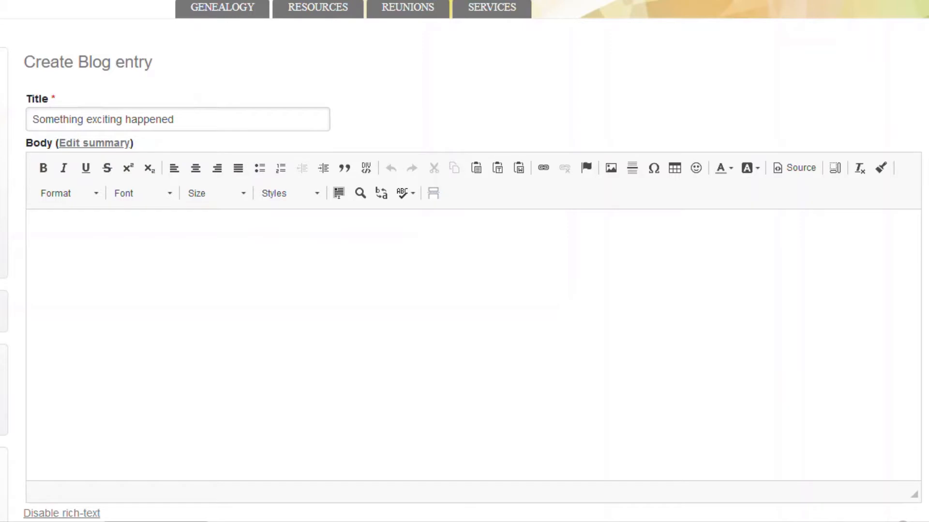
Step: Write the body "You won't believe what happened to me while I was researching at my local library..." followed by "Check out the Olin Family Society."
{"action": "type", "text": "You won't believe what happened to me while I was researching at my local library...\\nCheck out the Olin Family Society."}
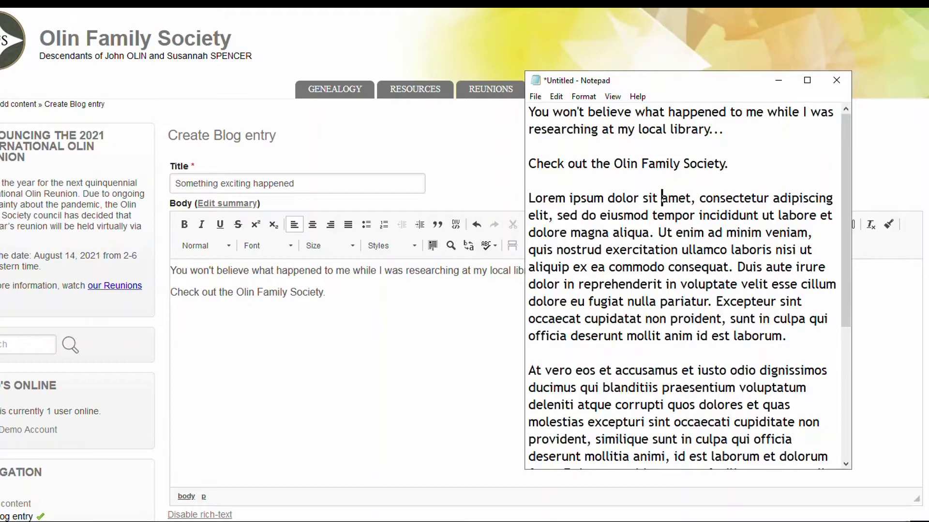
Step: Replace the blog entry's body with the full text copied from the untitled Notepad document
{"action": "key", "text": "ctrl+a"}
{"action": "key", "text": "ctrl+c"}
{"action": "key", "text": "alt+e"}
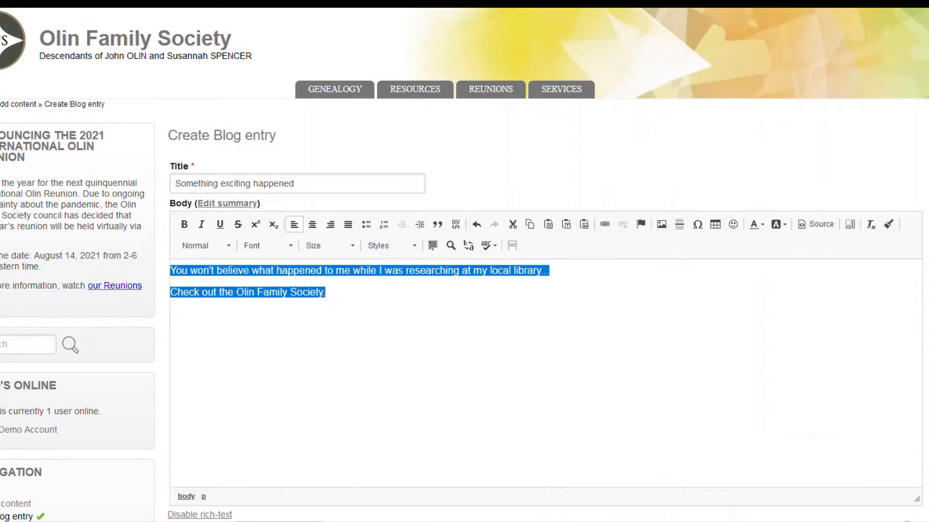
{"action": "right_click", "coordinate": [251, 274]}
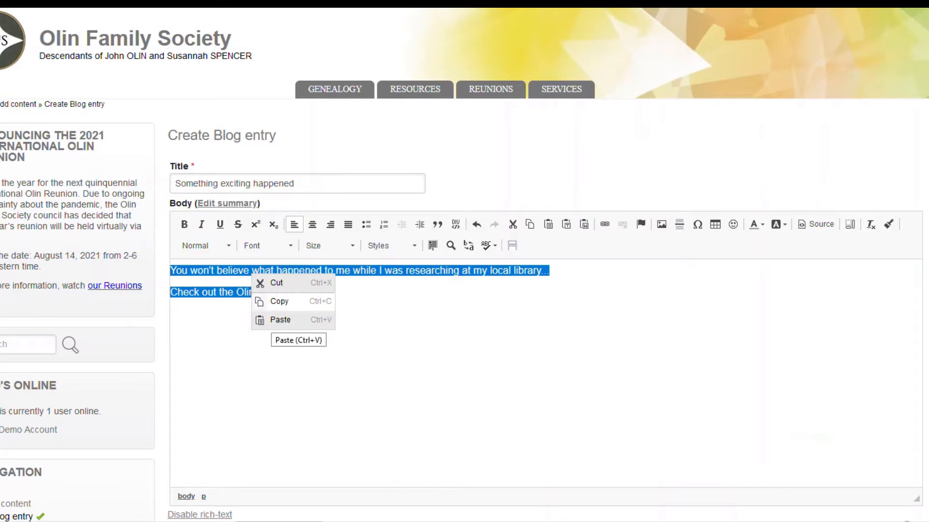
{"action": "left_click", "coordinate": [281, 320]}
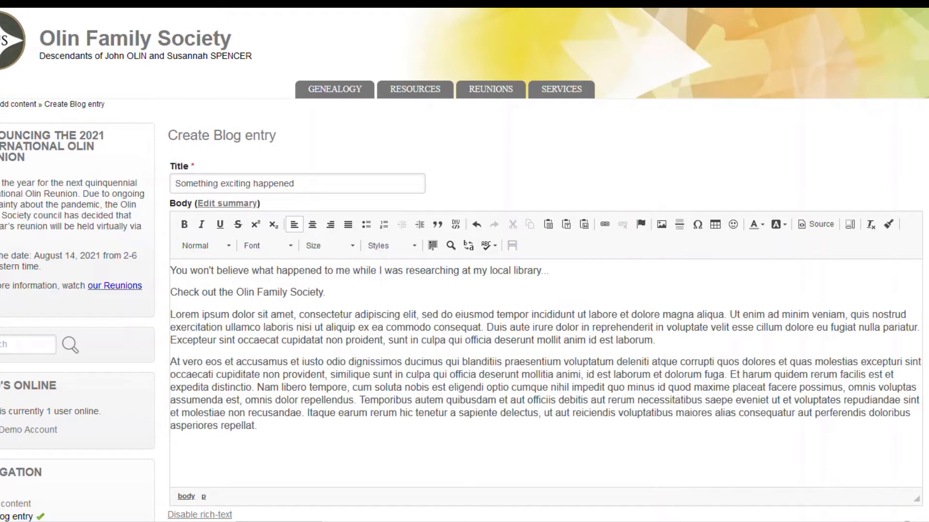
{"action": "key", "text": "shift+Right"}
{"action": "key", "text": "shift+Right"}
{"action": "key", "text": "shift+Right"}
{"action": "key", "text": "shift+Right"}
{"action": "key", "text": "shift+Right"}
{"action": "key", "text": "shift+Right"}
{"action": "key", "text": "shift+Right"}
{"action": "key", "text": "shift+Right"}
{"action": "key", "text": "shift+Right"}
{"action": "key", "text": "shift+Right"}
{"action": "key", "text": "shift+Right"}
{"action": "key", "text": "shift+Right"}
{"action": "key", "text": "shift+Right"}
{"action": "key", "text": "shift+Right"}
{"action": "key", "text": "shift+Right"}
{"action": "key", "text": "shift+Right"}
{"action": "key", "text": "shift+Right"}
{"action": "key", "text": "shift+Right"}
{"action": "key", "text": "shift+Right"}
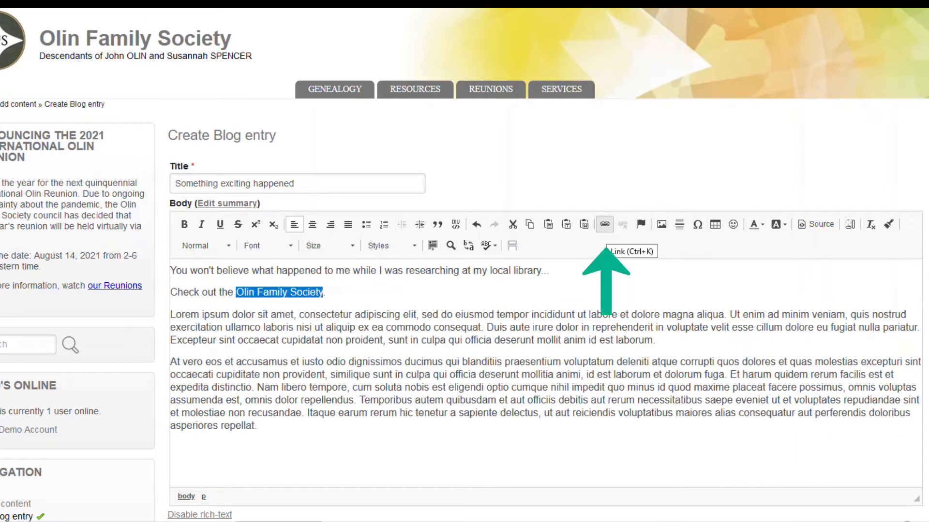
{"action": "left_click", "coordinate": [604, 224]}
{"action": "type", "text": "olinfamily"}
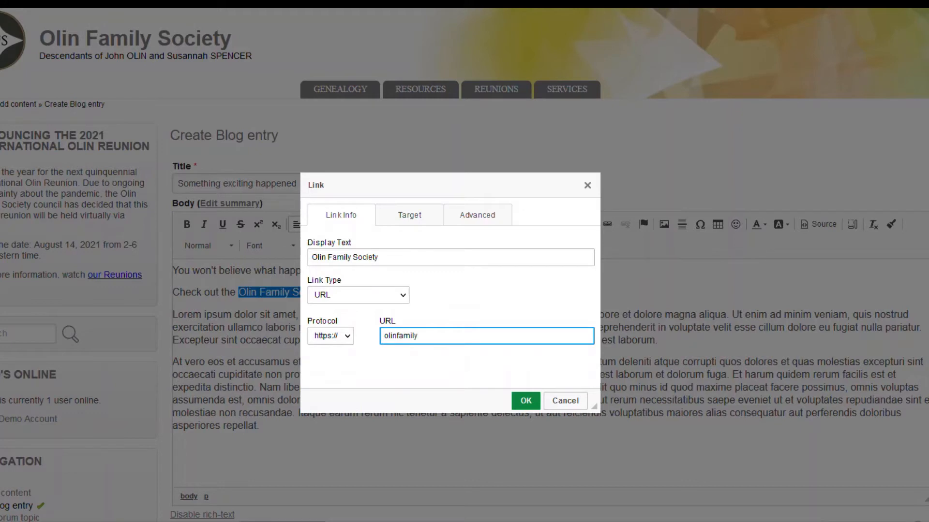
{"action": "type", "text": "society.org"}
Step: Set the link's target to New Window (_blank) and apply the link
{"action": "key", "text": "Tab"}
{"action": "key", "text": "Return"}
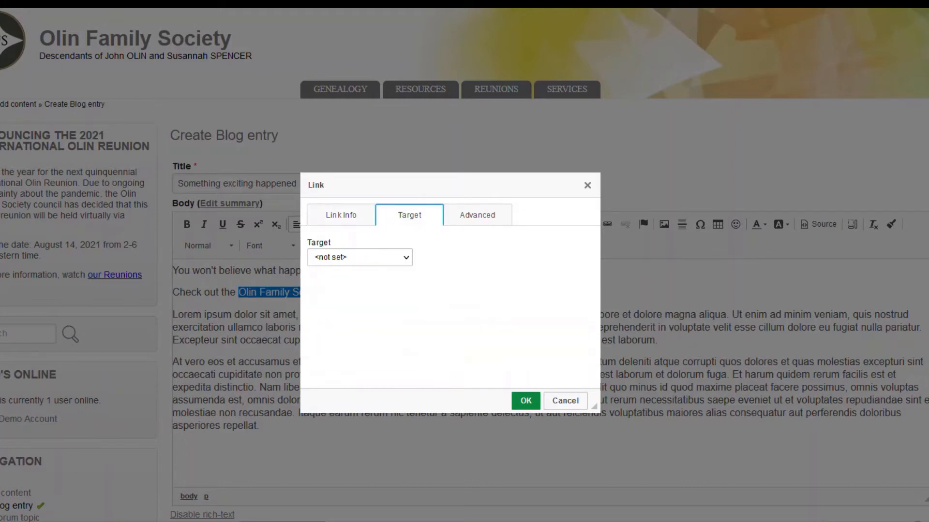
{"action": "key", "text": "Tab"}
{"action": "key", "text": "alt+Down"}
{"action": "key", "text": "Down"}
{"action": "key", "text": "Down"}
{"action": "key", "text": "Down"}
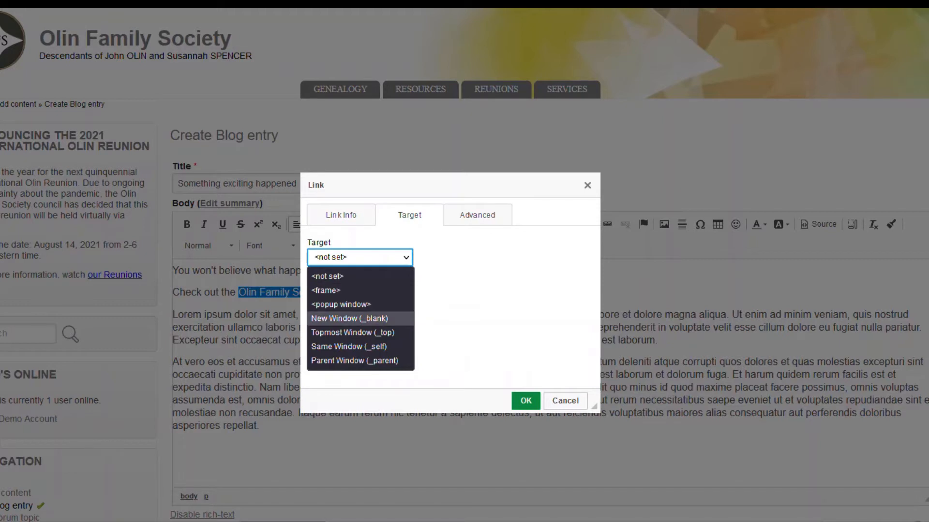
{"action": "key", "text": "Return"}
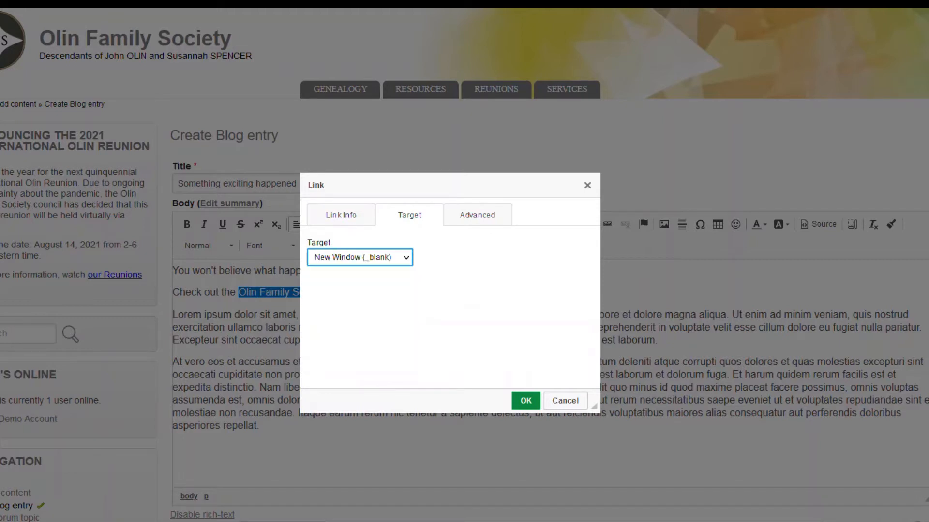
{"action": "left_click", "coordinate": [525, 401]}
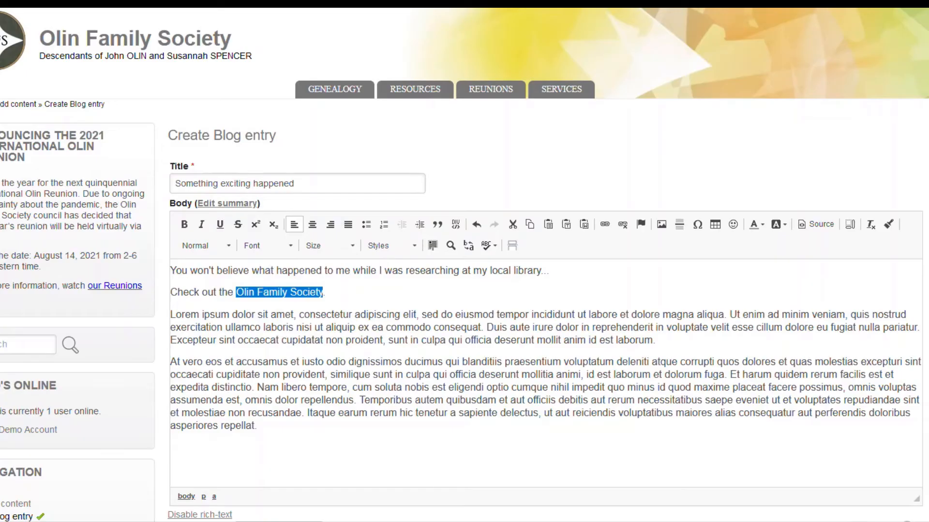
Step: Underline the linked "Olin Family Society" text and insert a horizontal line below its paragraph
{"action": "left_click", "coordinate": [220, 224]}
{"action": "left_click", "coordinate": [339, 292]}
{"action": "key", "text": "Return"}
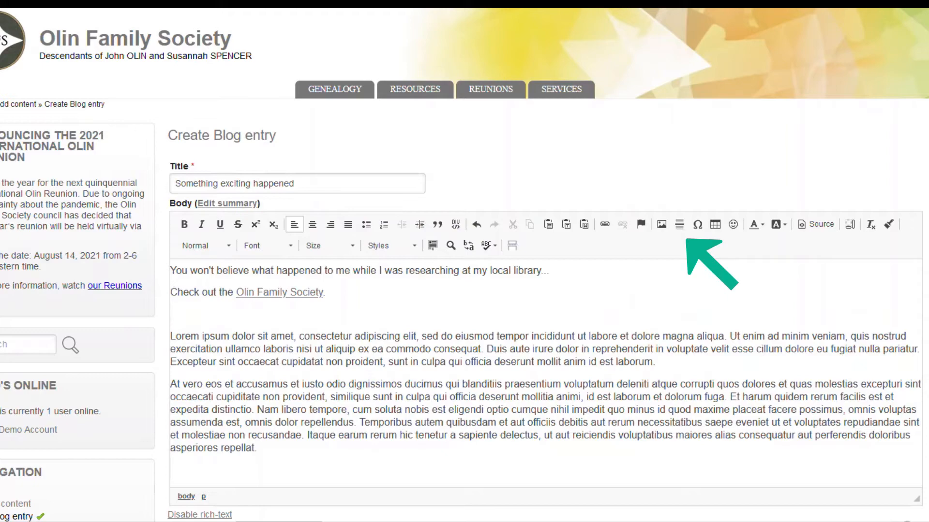
{"action": "left_click", "coordinate": [679, 224]}
Step: Set up a table between the two long paragraphs with 3 columns, caption "My Table" and summary "This is an example of my table"
{"action": "scroll", "coordinate": [546, 261], "scroll_direction": "down", "scroll_amount": 4}
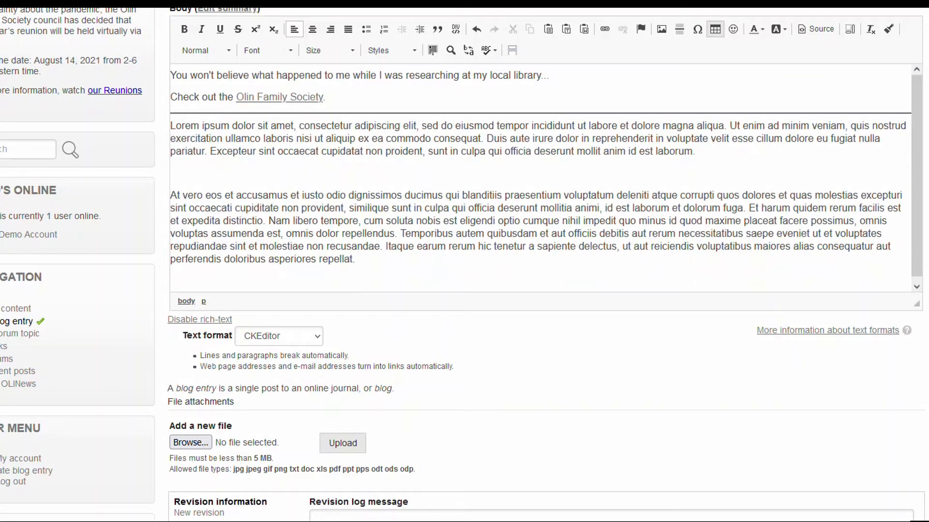
{"action": "left_click", "coordinate": [715, 29]}
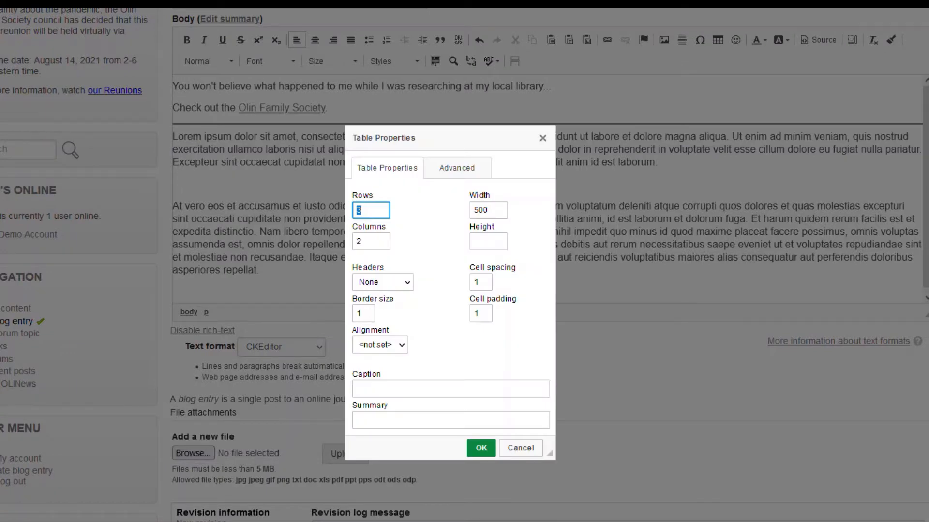
{"action": "double_click", "coordinate": [371, 242]}
{"action": "type", "text": "3"}
{"action": "left_click", "coordinate": [450, 389]}
{"action": "type", "text": "My Table"}
{"action": "key", "text": "Tab"}
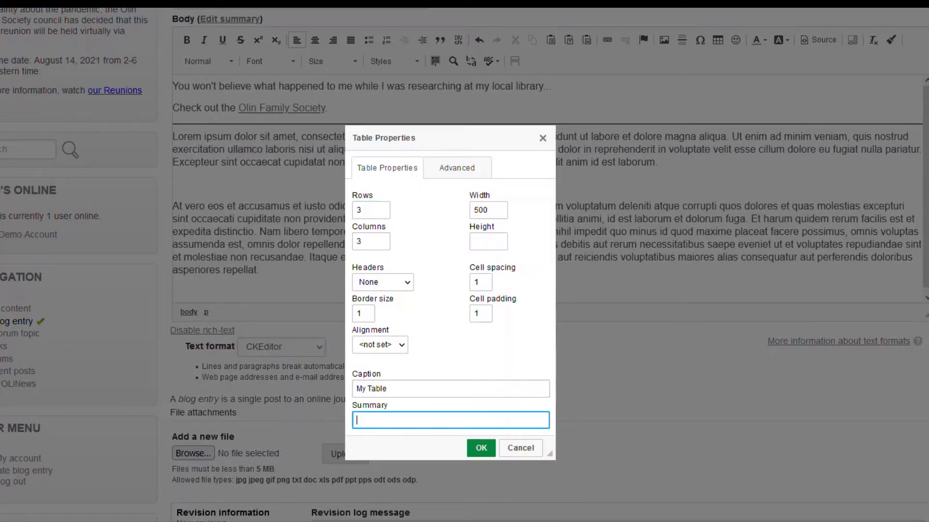
{"action": "type", "text": "This is an example of my "}
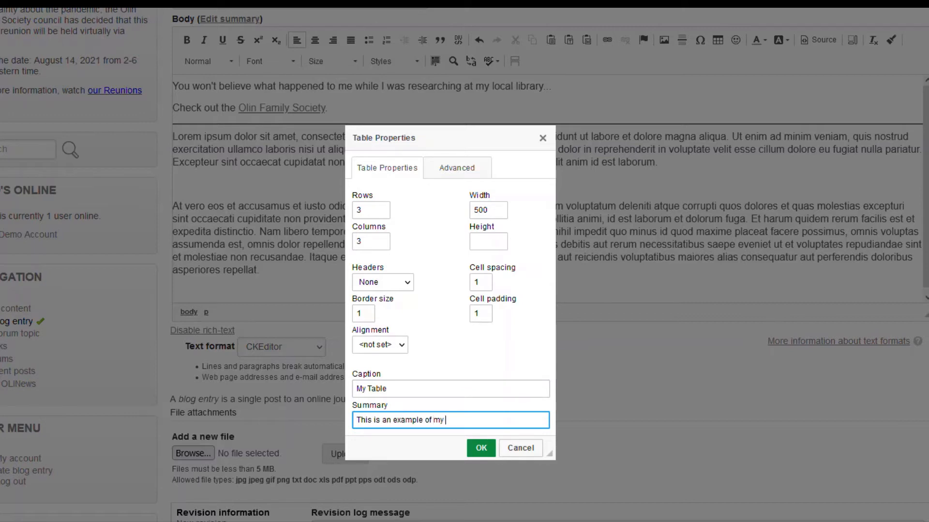
{"action": "type", "text": "table"}
Step: Use the first row as the table's headers and set the table width to 900
{"action": "left_click", "coordinate": [383, 283]}
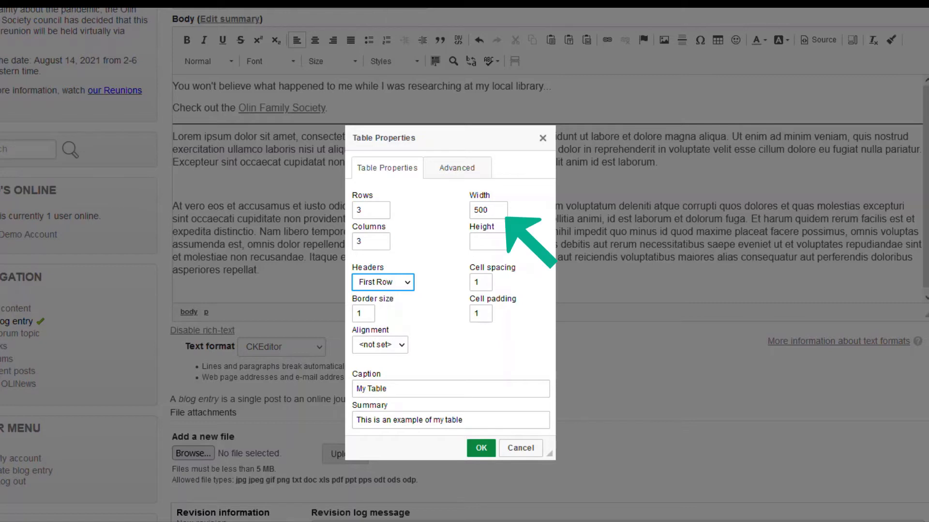
{"action": "key", "text": "Tab"}
{"action": "key", "text": "Tab"}
{"action": "key", "text": "Tab"}
{"action": "type", "text": "900"}
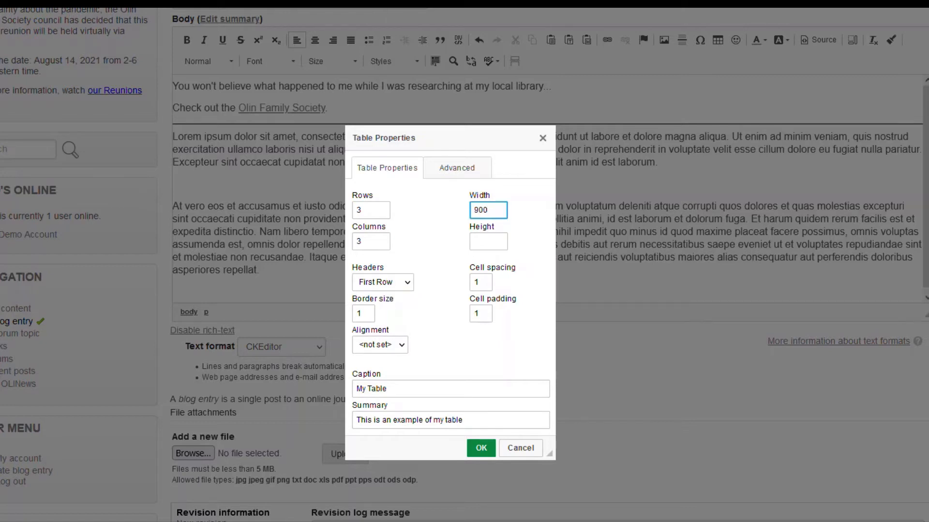
Step: Set both the table's cell spacing and cell padding to 10
{"action": "key", "text": "Tab"}
{"action": "key", "text": "Tab"}
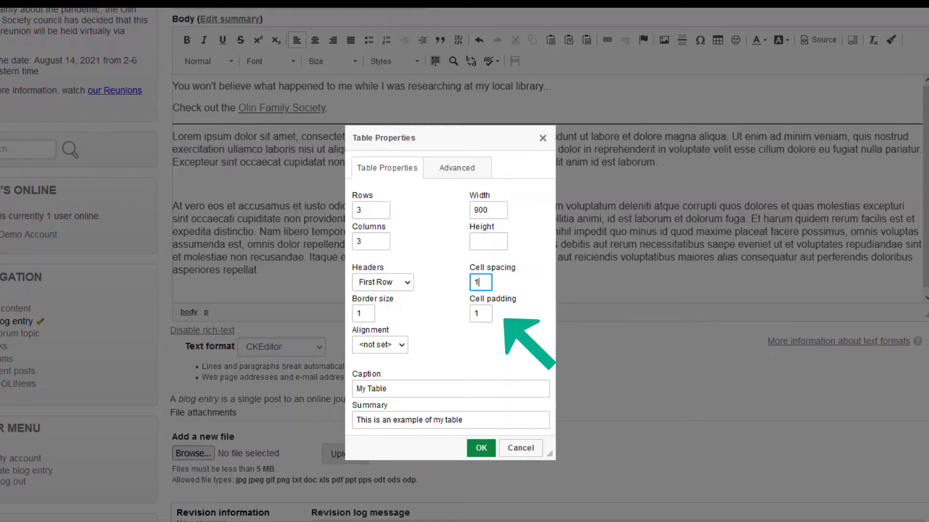
{"action": "type", "text": "0"}
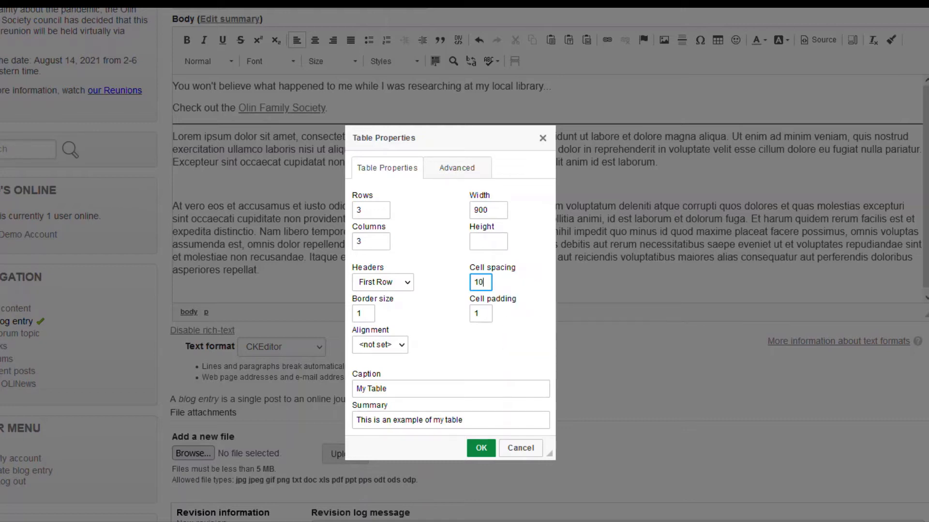
{"action": "left_click", "coordinate": [484, 313]}
{"action": "type", "text": "0"}
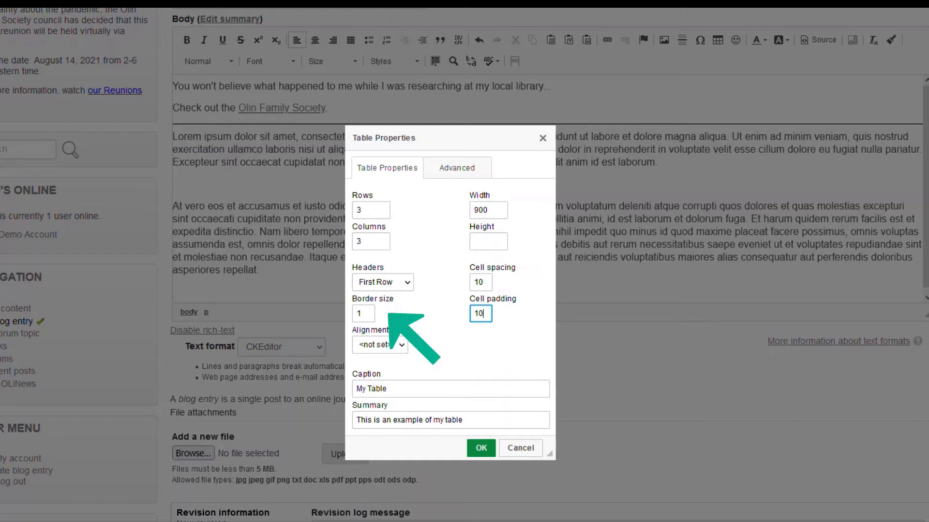
Step: Set the table's alignment to Center and insert the table into the body
{"action": "left_click", "coordinate": [380, 344]}
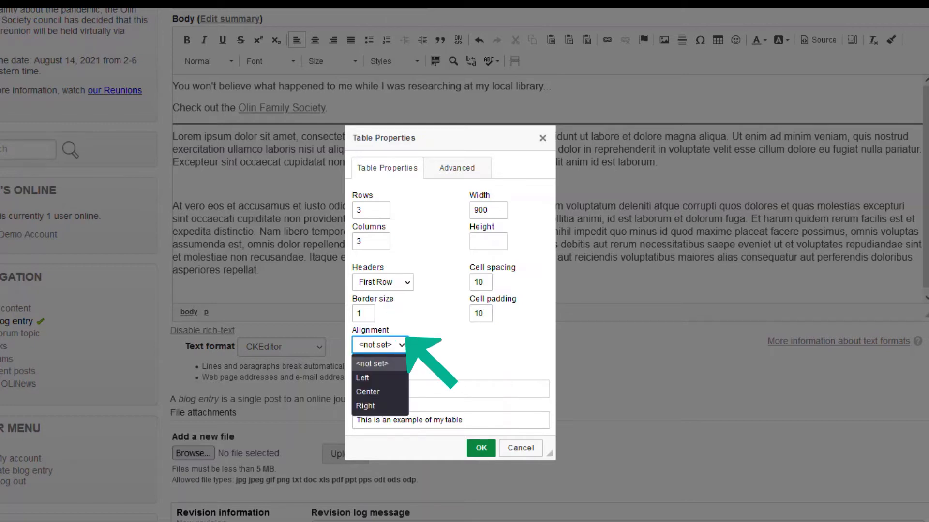
{"action": "key", "text": "Down"}
{"action": "key", "text": "Down"}
{"action": "key", "text": "Return"}
{"action": "key", "text": "Return"}
Step: Enter "Header" in each of the three cells of the table's header row
{"action": "type", "text": "He"}
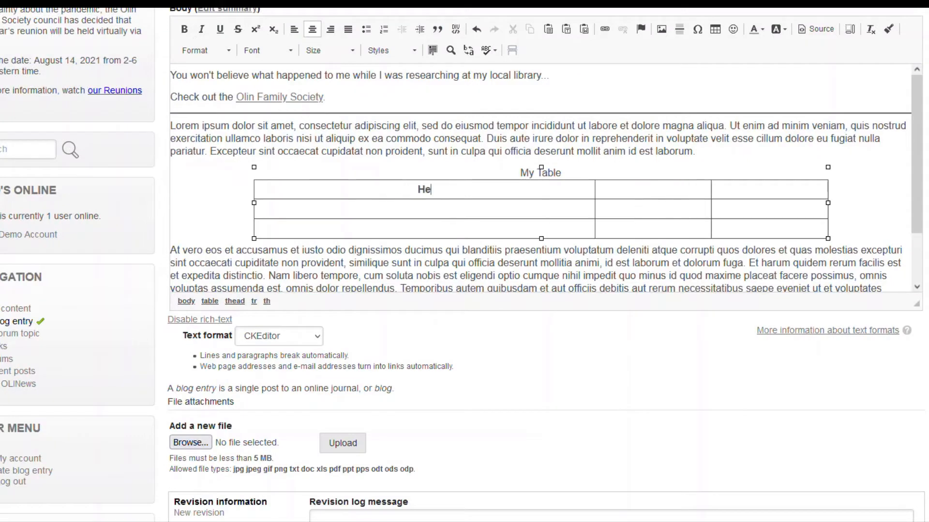
{"action": "type", "text": "ader"}
{"action": "key", "text": "Tab"}
{"action": "type", "text": "He"}
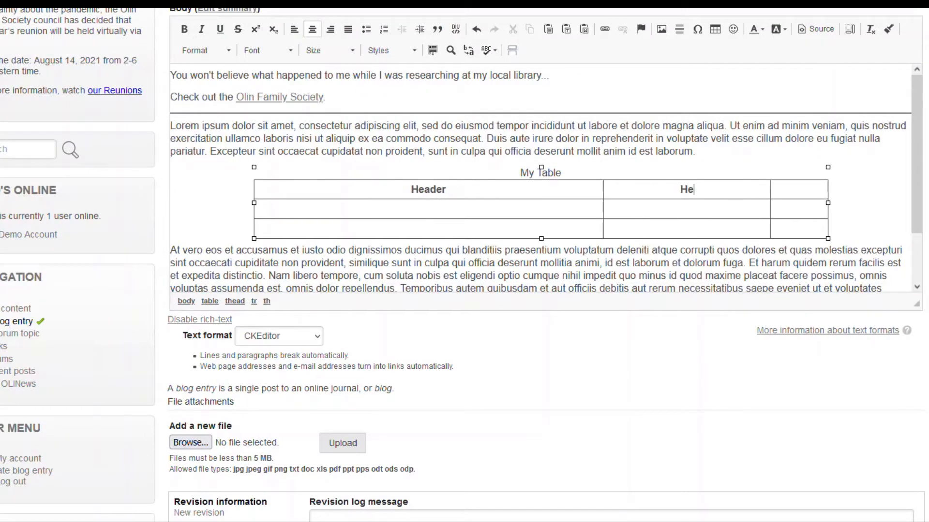
{"action": "type", "text": "ader"}
{"action": "key", "text": "Tab"}
{"action": "type", "text": "Header"}
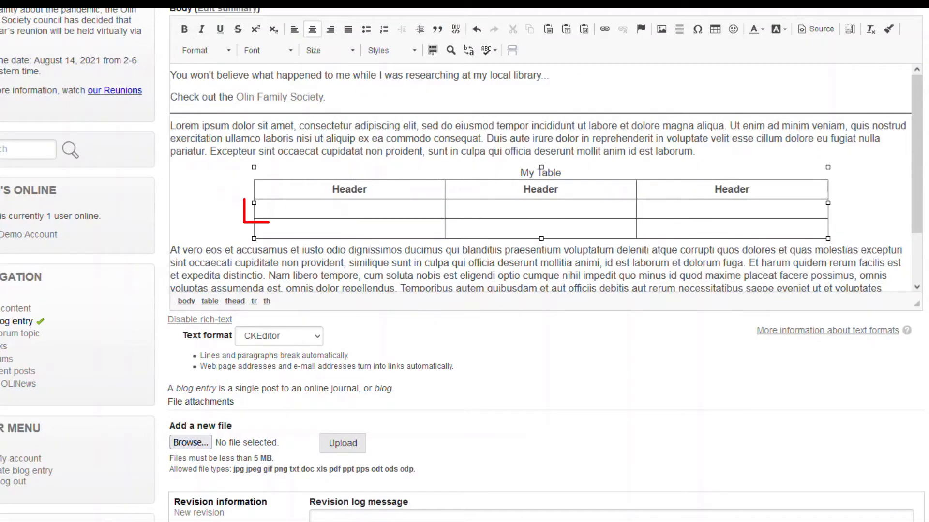
Step: Enter "Item 1" in the first cell of the row below the table's header row
{"action": "key", "text": "Tab"}
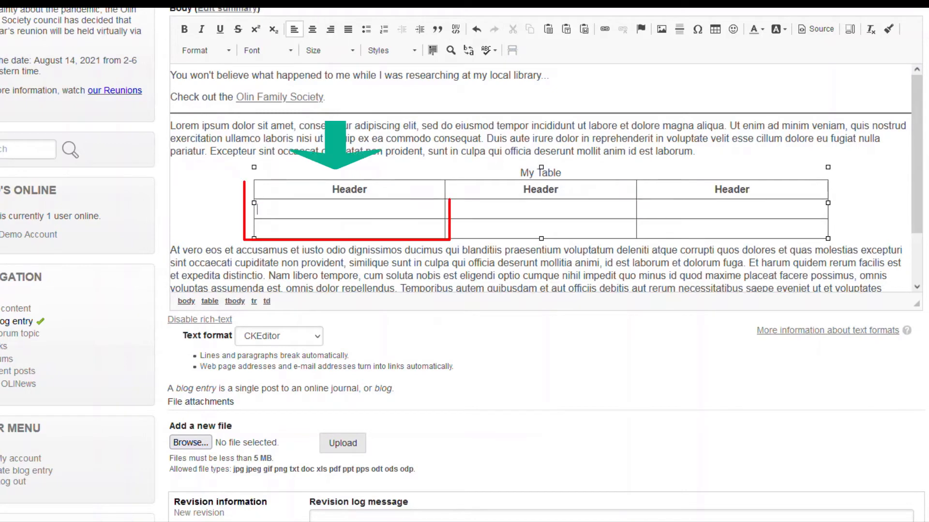
{"action": "type", "text": "Item 1"}
{"action": "key", "text": "Tab"}
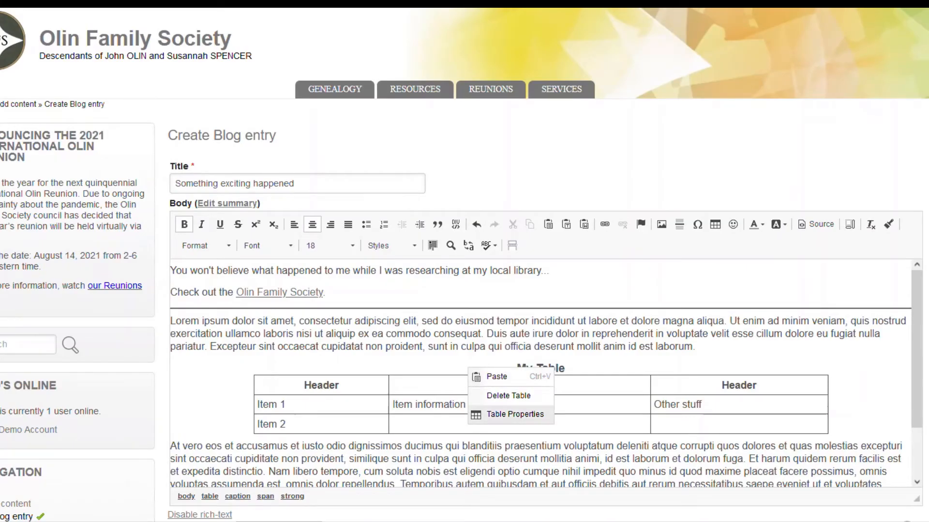
Step: Change the table's border size to 3 in its table properties
{"action": "left_click", "coordinate": [513, 357]}
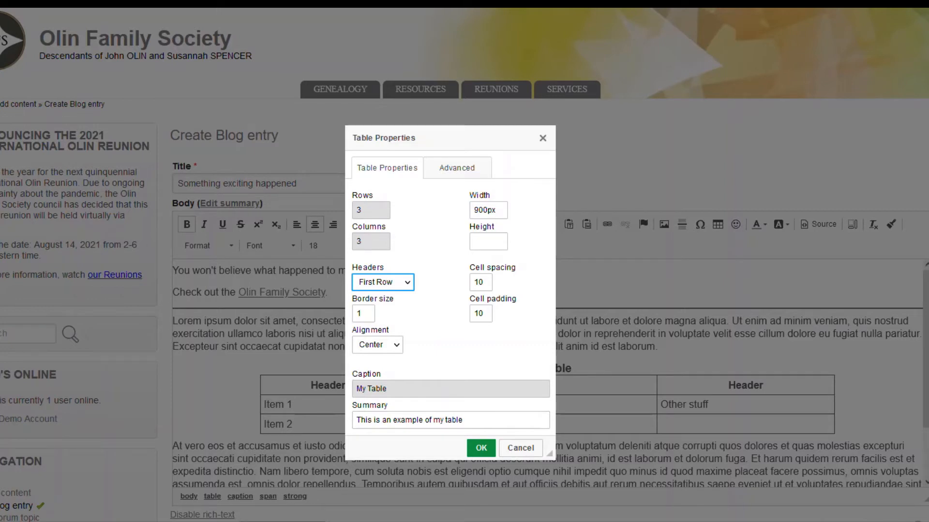
{"action": "key", "text": "Tab"}
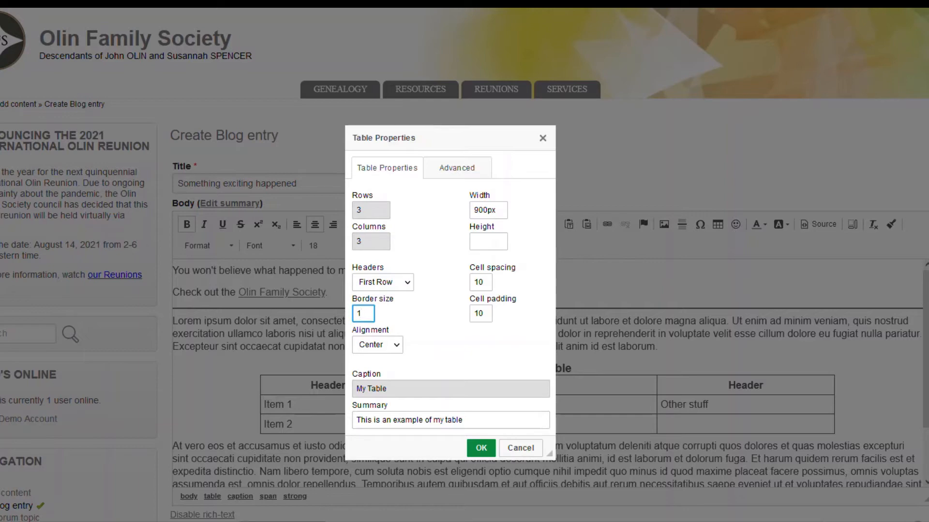
{"action": "type", "text": "3"}
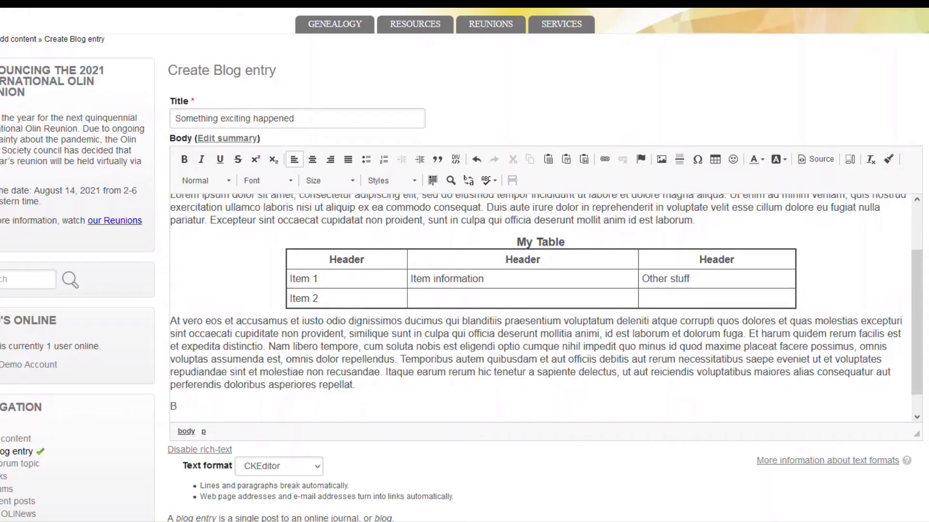
Step: Enter the lines "Bullet 1", "Sub bullet", "Bullet 2", "Bullet 3" and "Sub bullet of bullet 3" below the last paragraph of the body
{"action": "type", "text": "ullet 1"}
{"action": "key", "text": "Return"}
{"action": "type", "text": "Sub bullet"}
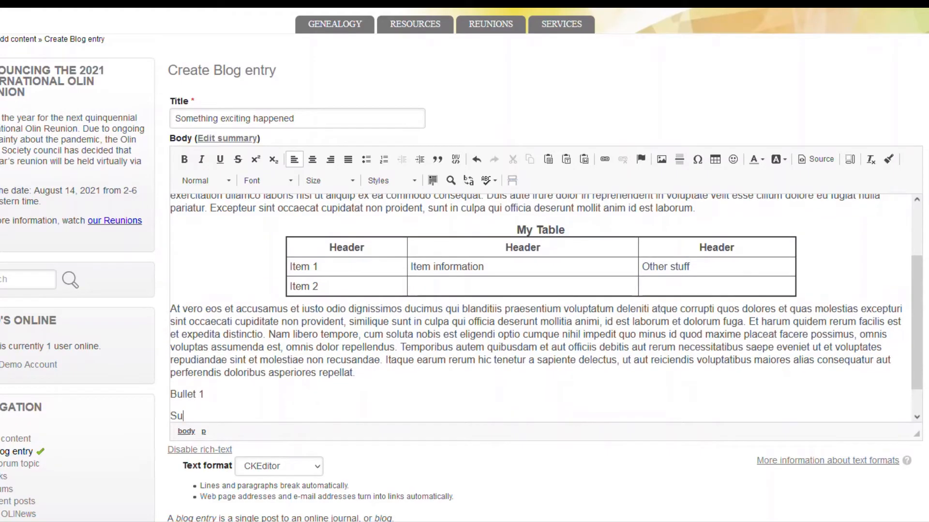
{"action": "key", "text": "Return"}
{"action": "type", "text": "Bullet 2"}
{"action": "key", "text": "Return"}
{"action": "type", "text": "Bullet 3"}
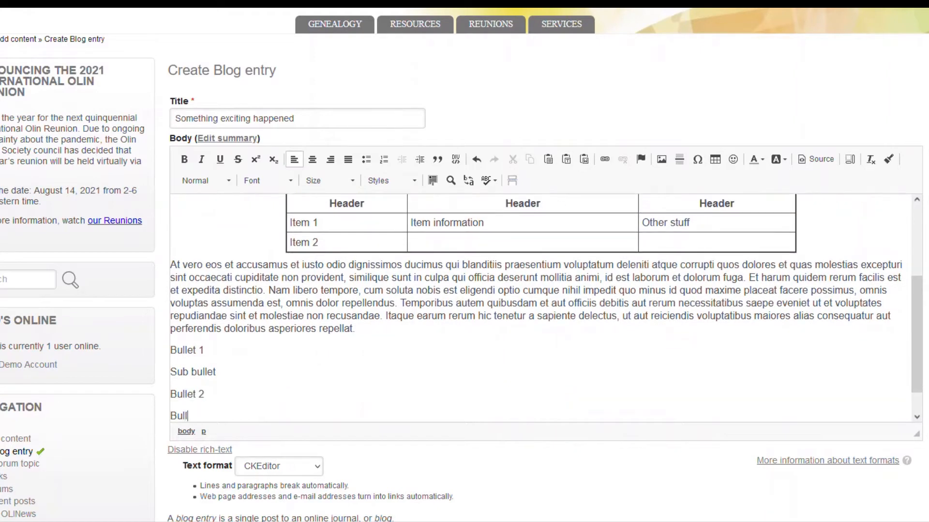
{"action": "key", "text": "Return"}
{"action": "type", "text": "Sub bullet of bullet 3"}
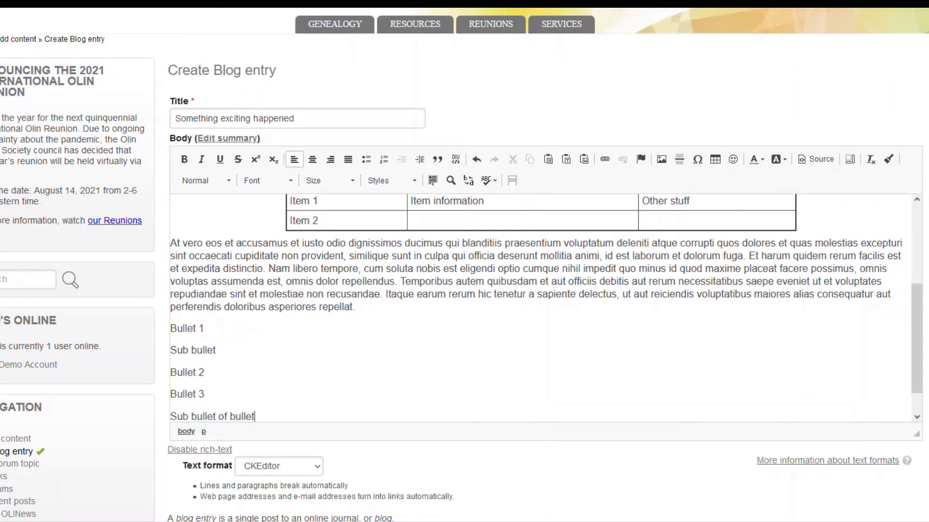
{"action": "key", "text": "Return"}
Step: Format the five bullet lines as a numbered list and convert it to a bulleted list
{"action": "key", "text": "shift+Up"}
{"action": "key", "text": "shift+Up"}
{"action": "key", "text": "shift+Up"}
{"action": "key", "text": "shift+Up"}
{"action": "key", "text": "shift+Up"}
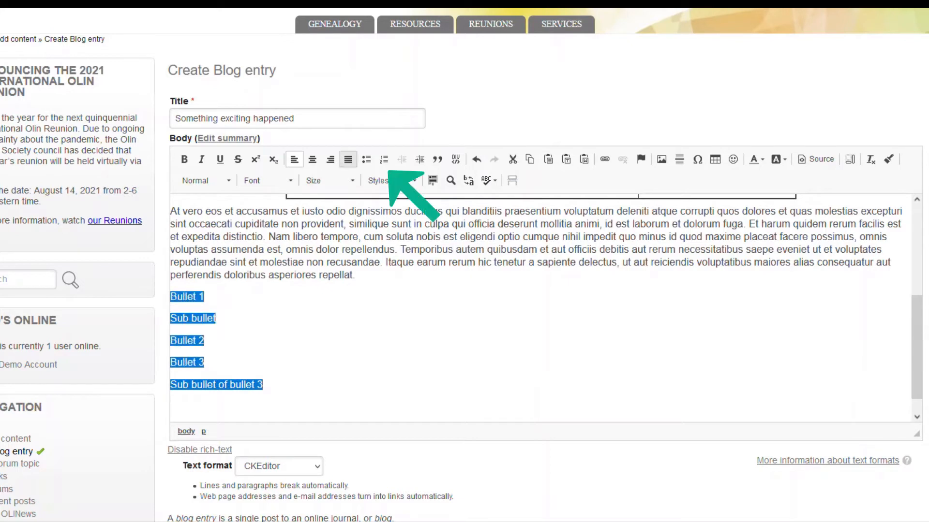
{"action": "left_click", "coordinate": [384, 159]}
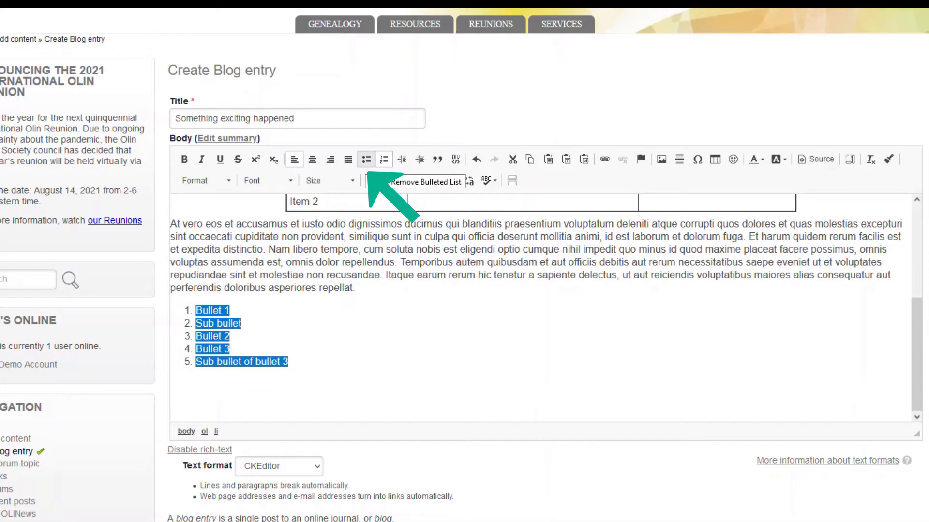
{"action": "left_click", "coordinate": [366, 159]}
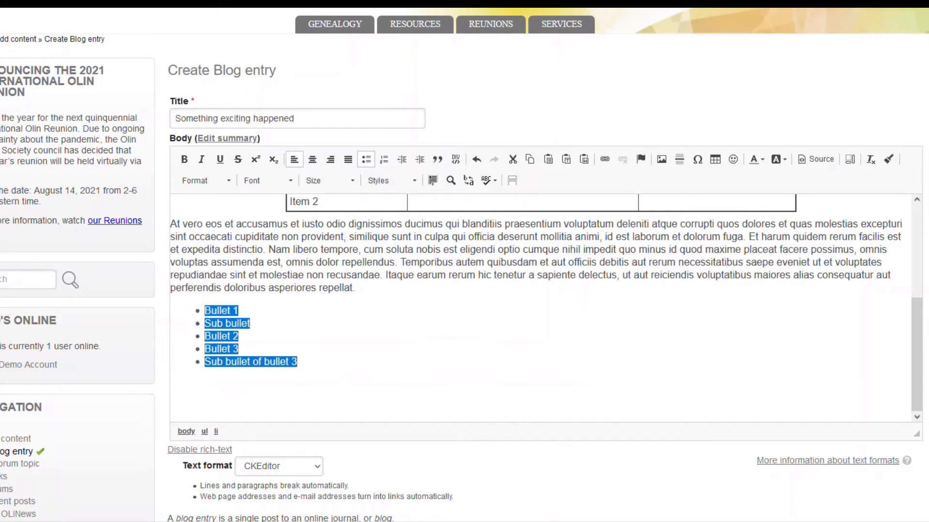
Step: Indent "Sub bullet" beneath "Bullet 1" and format the quote box sentence below the list as a block quote
{"action": "left_click", "coordinate": [204, 324]}
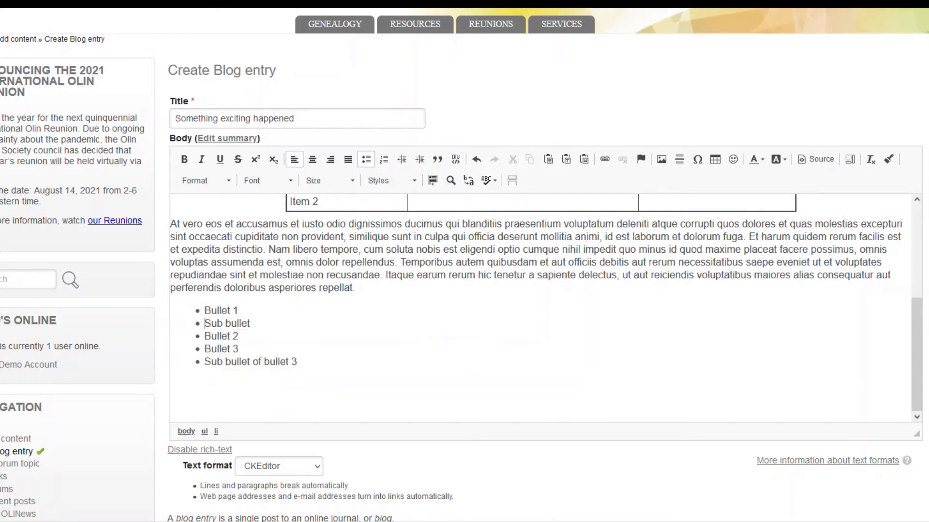
{"action": "key", "text": "Tab"}
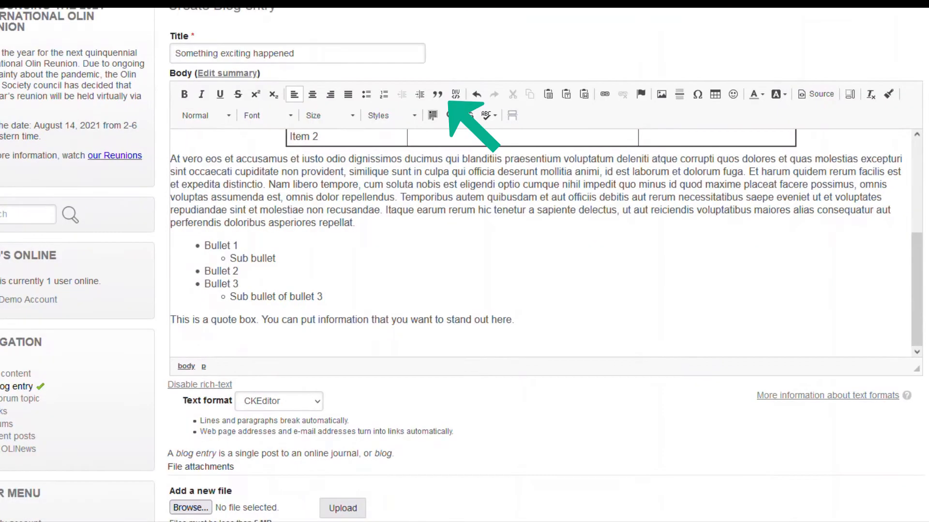
{"action": "triple_click", "coordinate": [324, 319]}
{"action": "left_click", "coordinate": [438, 94]}
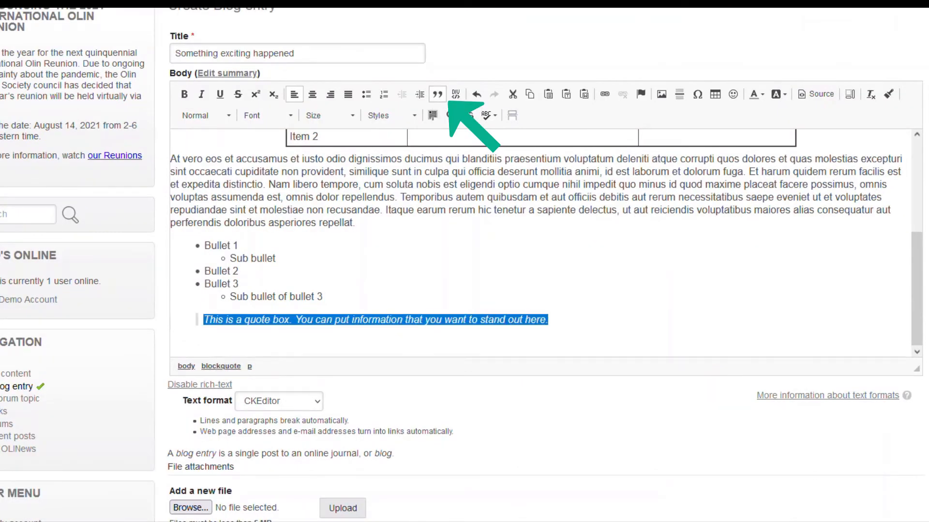
Step: Apply bold, italic and underline to the word "amet" in the first Lorem ipsum paragraph
{"action": "scroll", "coordinate": [540, 241], "scroll_direction": "up", "scroll_amount": 2}
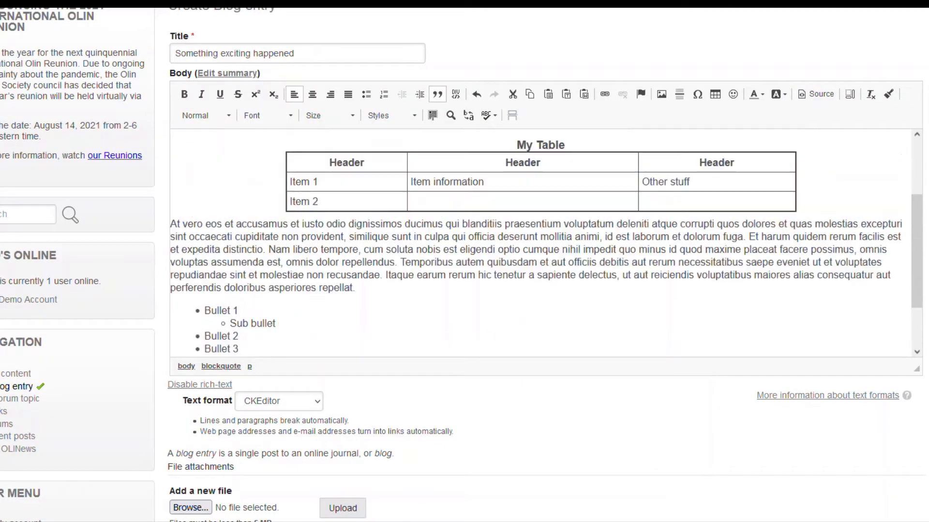
{"action": "scroll", "coordinate": [540, 242], "scroll_direction": "up", "scroll_amount": 3}
{"action": "double_click", "coordinate": [282, 191]}
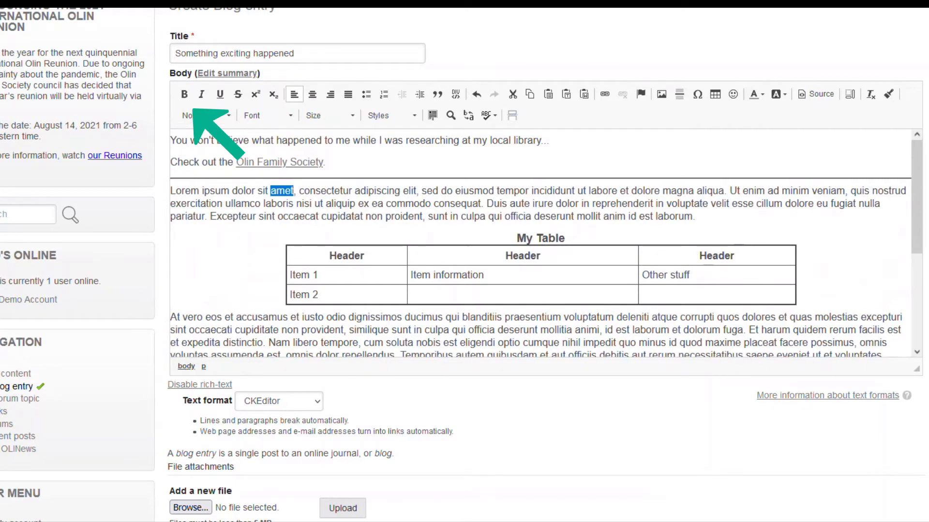
{"action": "key", "text": "ctrl+b"}
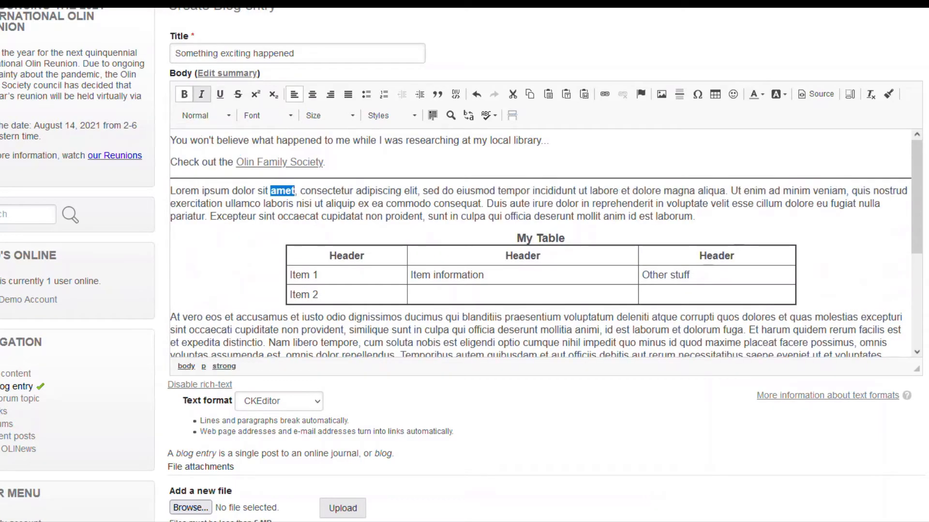
{"action": "left_click", "coordinate": [204, 99]}
{"action": "left_click", "coordinate": [220, 94]}
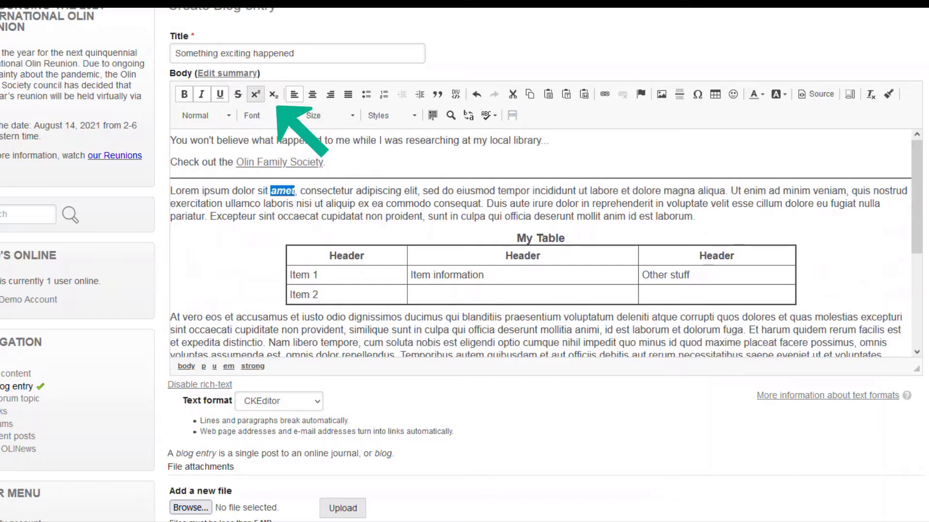
Step: Center the "Check out the Olin Family Society" line and insert the sad smiley after "accusamus" in the paragraph below the table
{"action": "left_click", "coordinate": [208, 162]}
{"action": "left_click", "coordinate": [312, 94]}
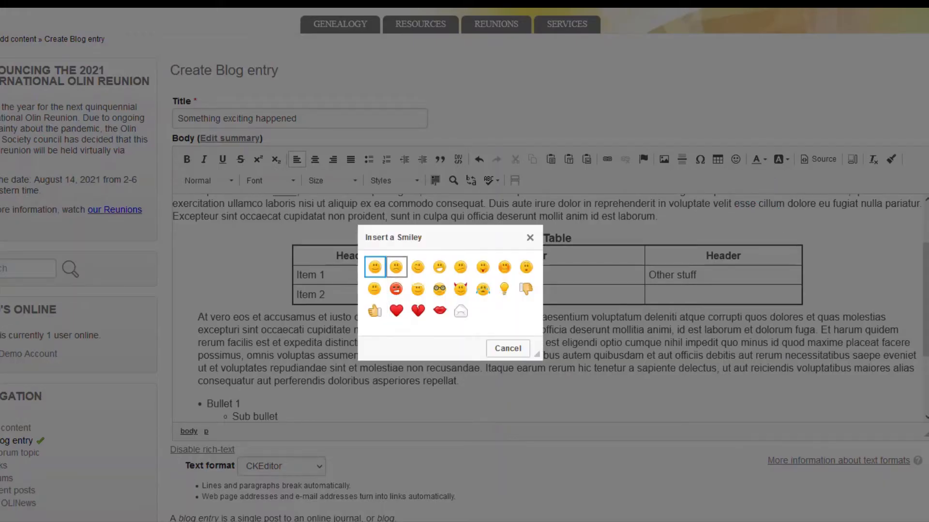
{"action": "left_click", "coordinate": [396, 267]}
Step: Set the text color of "dignissimos" in the paragraph below the table to red
{"action": "double_click", "coordinate": [415, 322]}
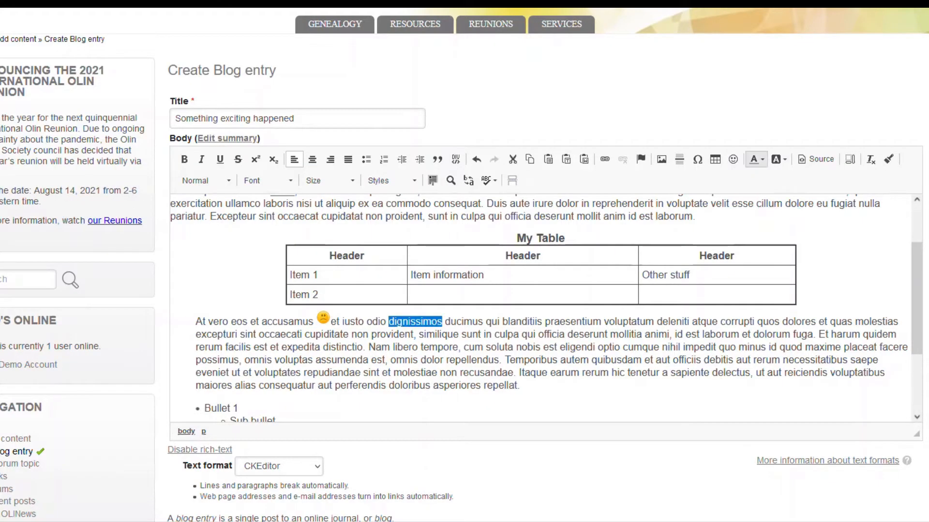
{"action": "left_click", "coordinate": [755, 159]}
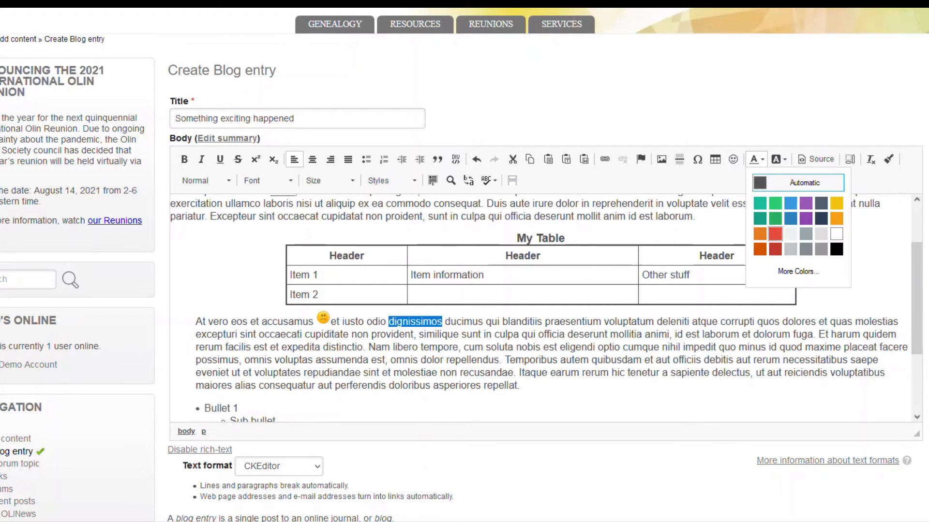
{"action": "left_click", "coordinate": [775, 234]}
Step: Remove the formatting from the word "ducimus" in the paragraph below the table
{"action": "left_click", "coordinate": [472, 322]}
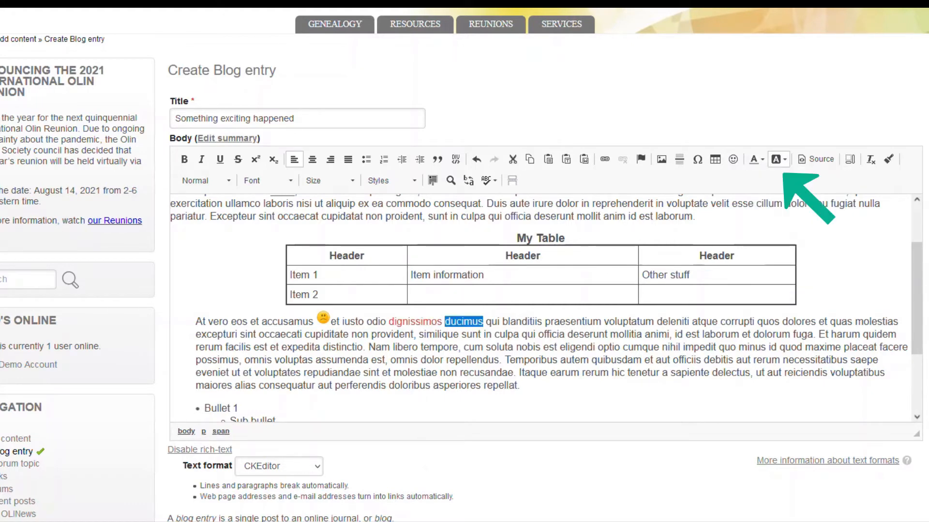
{"action": "left_click", "coordinate": [513, 321]}
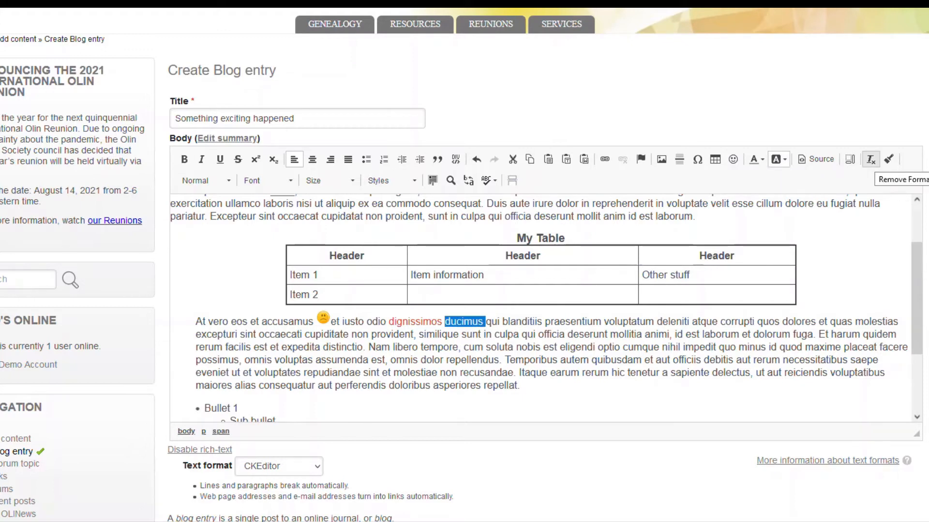
{"action": "left_click", "coordinate": [870, 159]}
{"action": "left_click", "coordinate": [508, 322]}
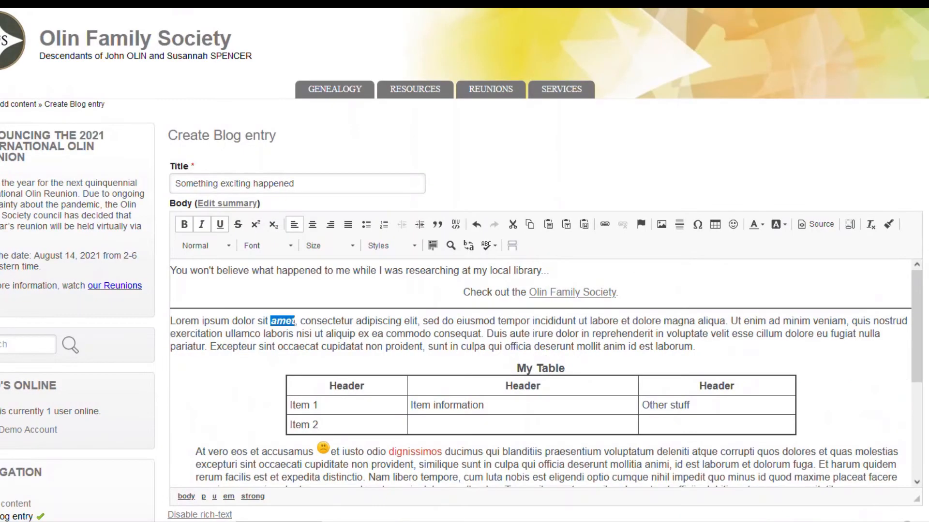
Step: Copy the formatting of "amet" onto the word "tempor" in the same paragraph
{"action": "key", "text": "ctrl+shift+c"}
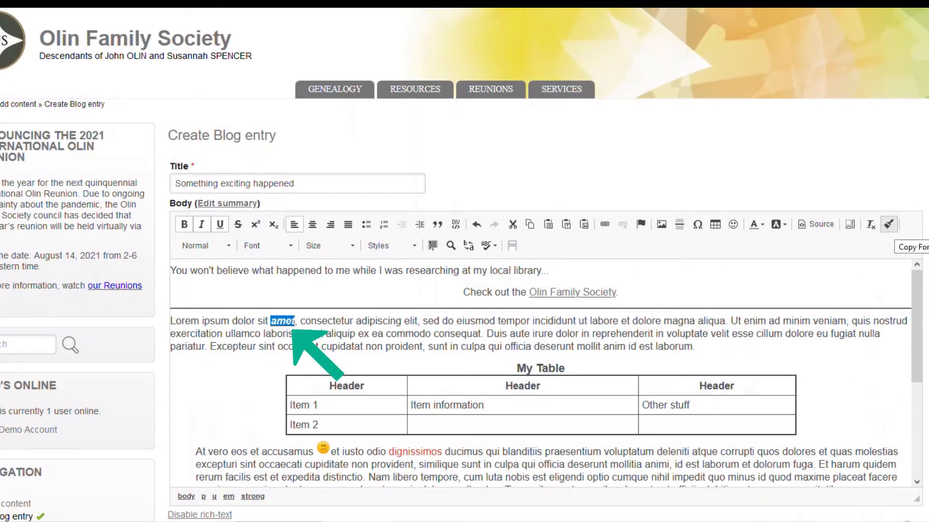
{"action": "double_click", "coordinate": [515, 321]}
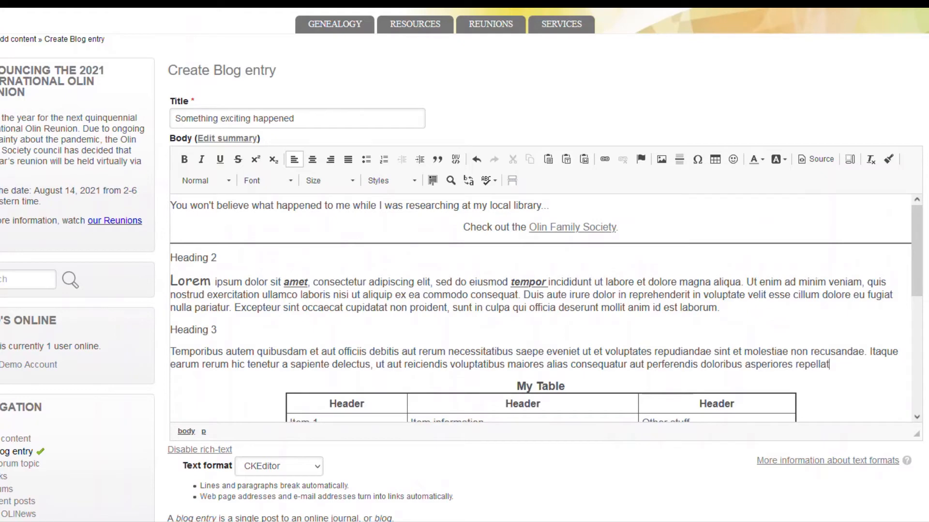
Step: Apply the Heading 2 paragraph format to the "Heading 2" line
{"action": "scroll", "coordinate": [465, 262], "scroll_direction": "up", "scroll_amount": 2}
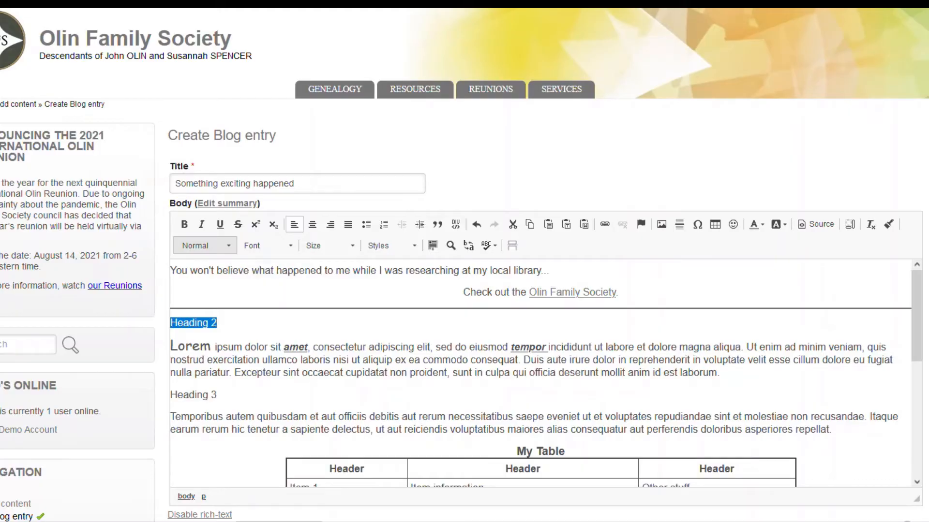
{"action": "left_click", "coordinate": [203, 245]}
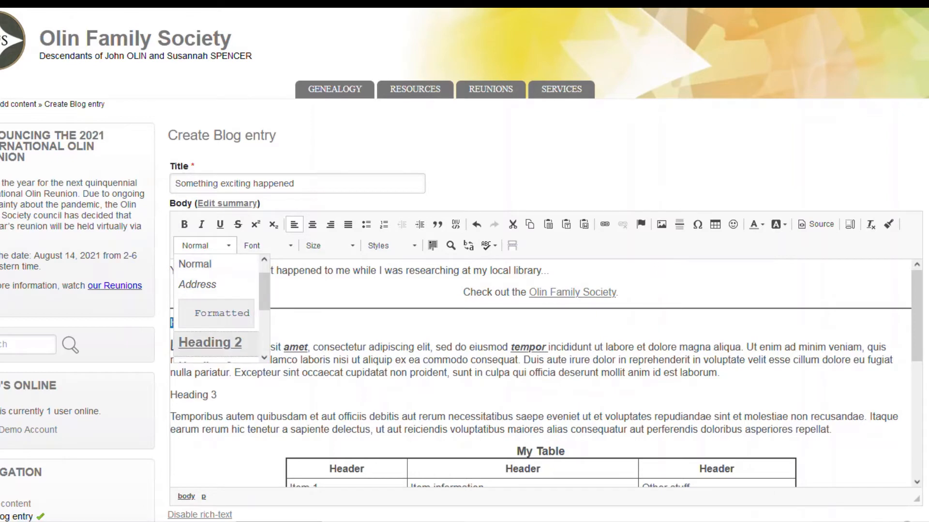
{"action": "left_click", "coordinate": [210, 342]}
Step: Apply the Heading 3 paragraph format to the "Heading 3" line above the table
{"action": "scroll", "coordinate": [541, 372], "scroll_direction": "down", "scroll_amount": 2}
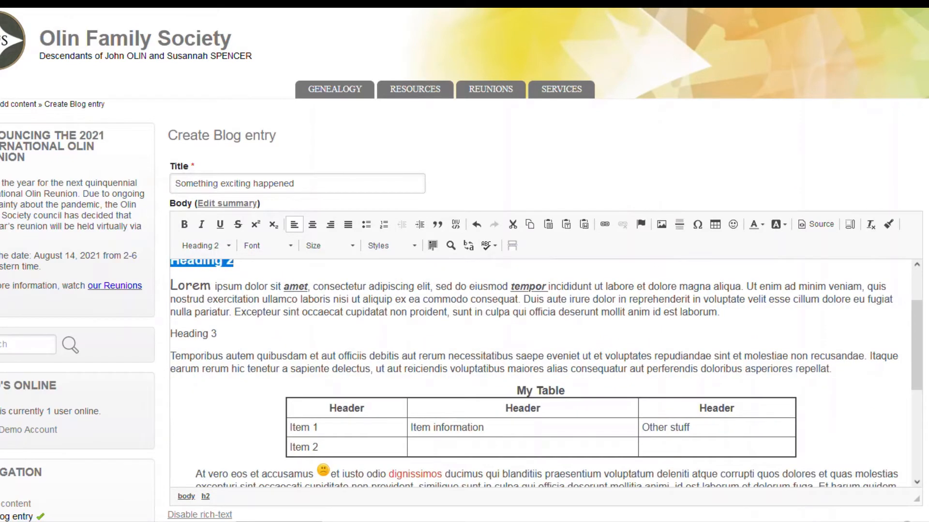
{"action": "left_click_drag", "start_coordinate": [217, 333], "coordinate": [170, 334]}
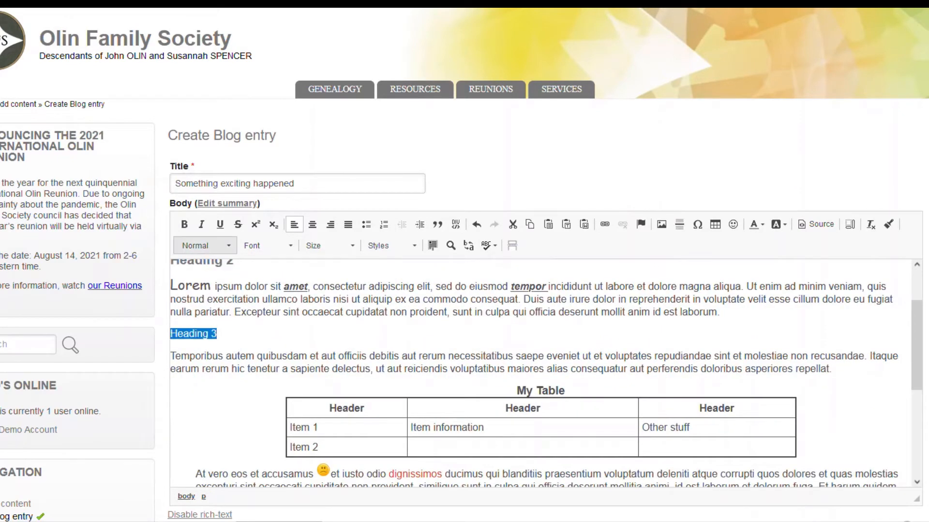
{"action": "left_click", "coordinate": [203, 245]}
{"action": "scroll", "coordinate": [213, 310], "scroll_direction": "down", "scroll_amount": 2}
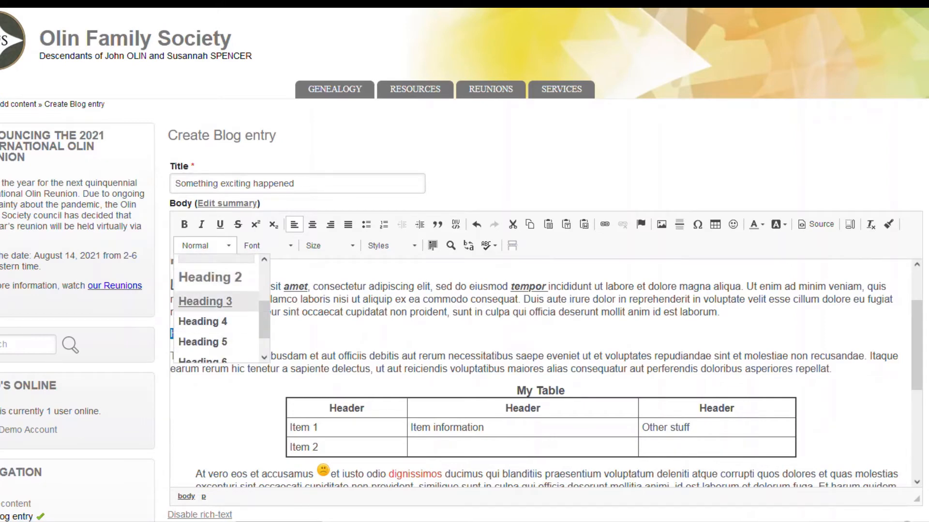
{"action": "left_click", "coordinate": [206, 302]}
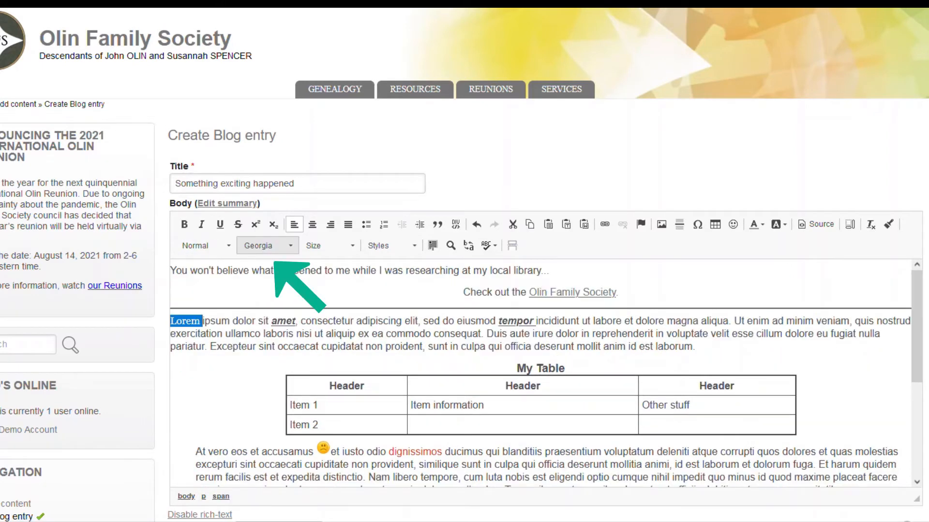
Step: Set the word "Lorem" to the Comic Sans MS font at size 22
{"action": "left_click", "coordinate": [267, 246]}
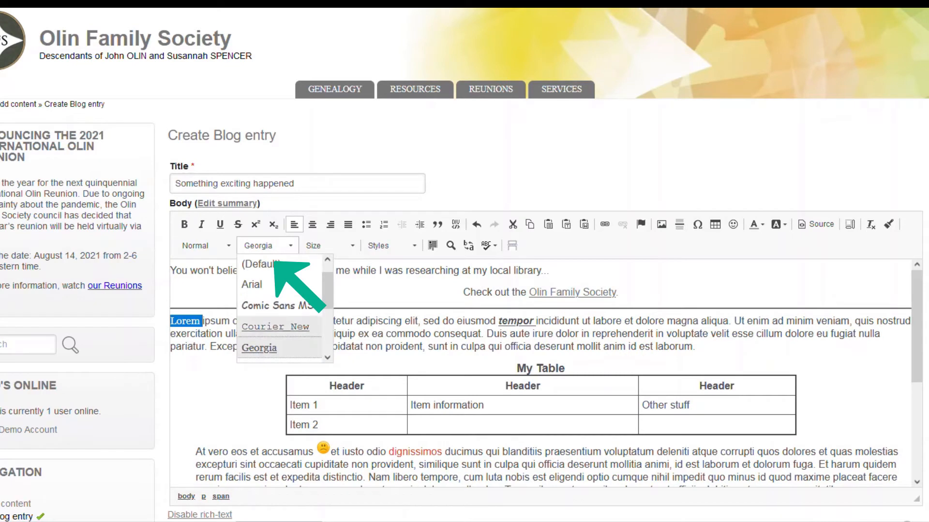
{"action": "left_click", "coordinate": [263, 303]}
{"action": "left_click", "coordinate": [329, 246]}
{"action": "scroll", "coordinate": [339, 299], "scroll_direction": "down", "scroll_amount": 3}
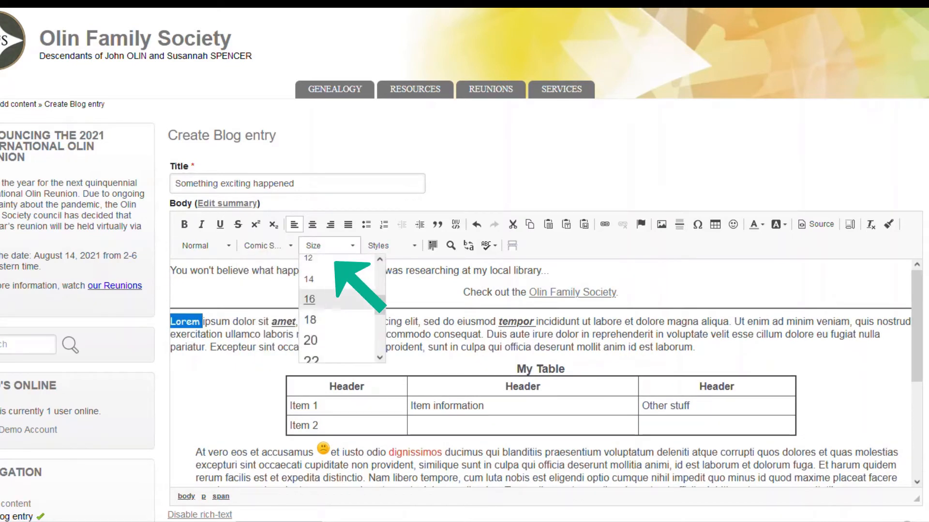
{"action": "left_click", "coordinate": [311, 347]}
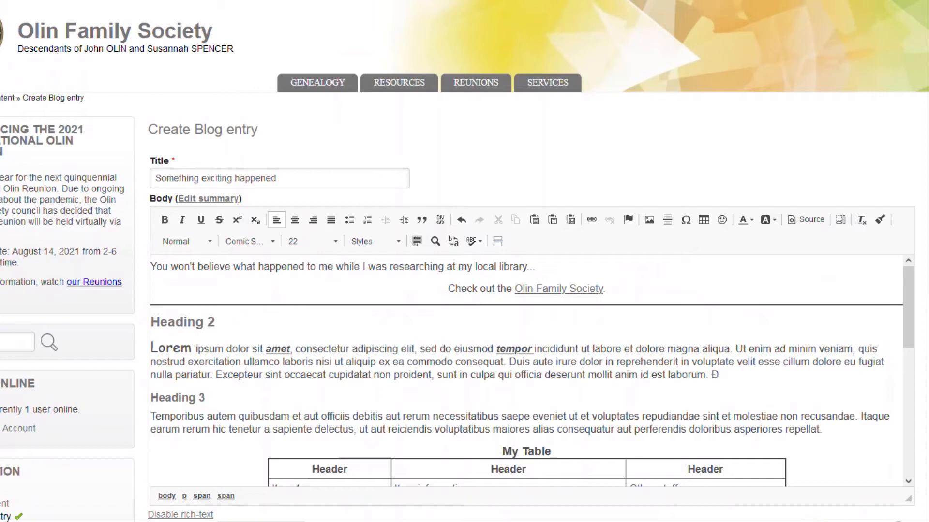
Step: Paste the copied image address as the URL in the image properties
{"action": "right_click", "coordinate": [53, 42]}
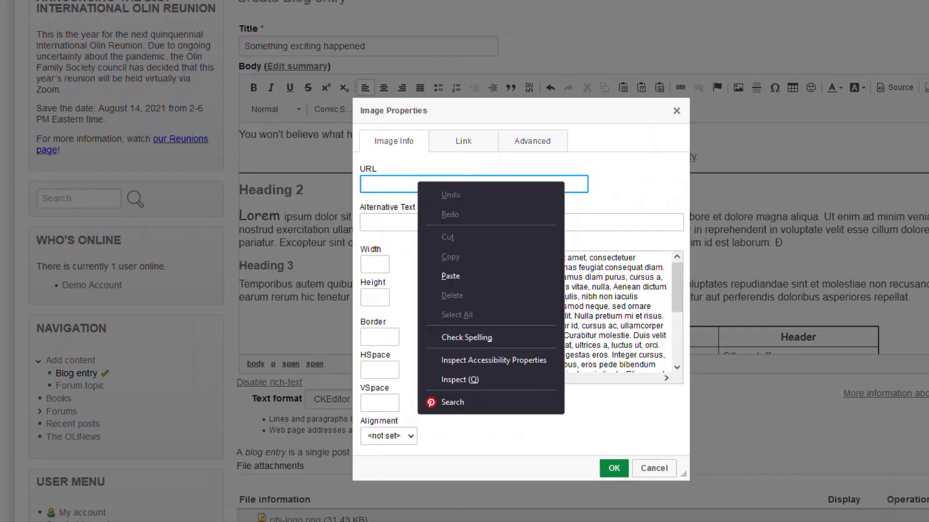
{"action": "left_click", "coordinate": [450, 269]}
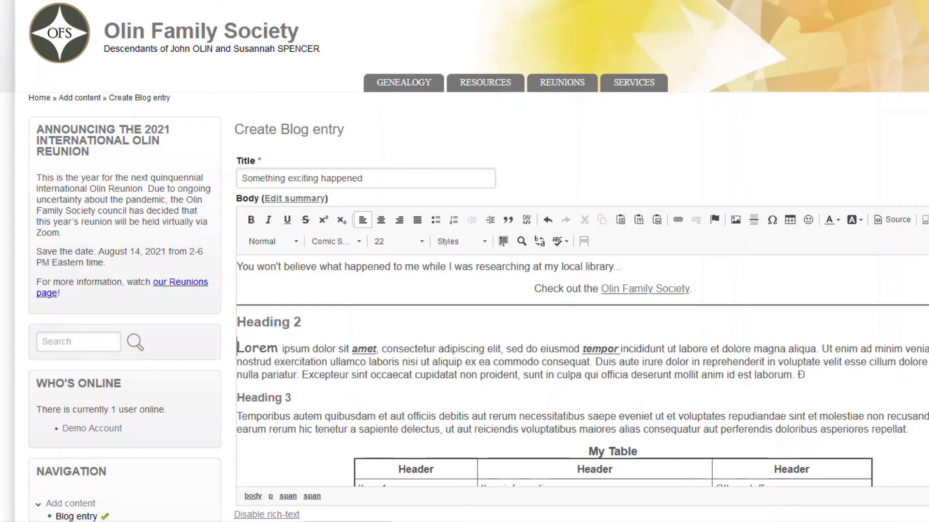
Step: Upload ofs-logo.png as a file attachment of the blog entry
{"action": "scroll", "coordinate": [581, 261], "scroll_direction": "down", "scroll_amount": 10}
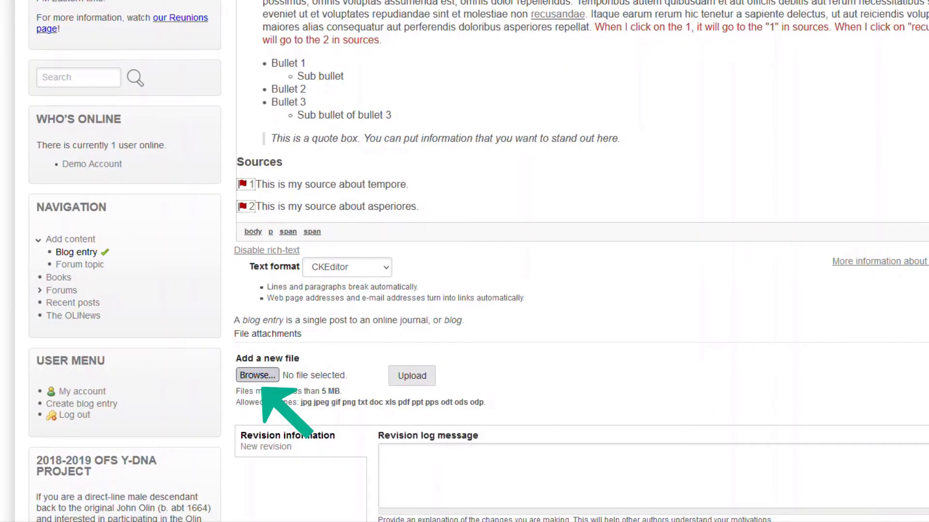
{"action": "left_click", "coordinate": [257, 376]}
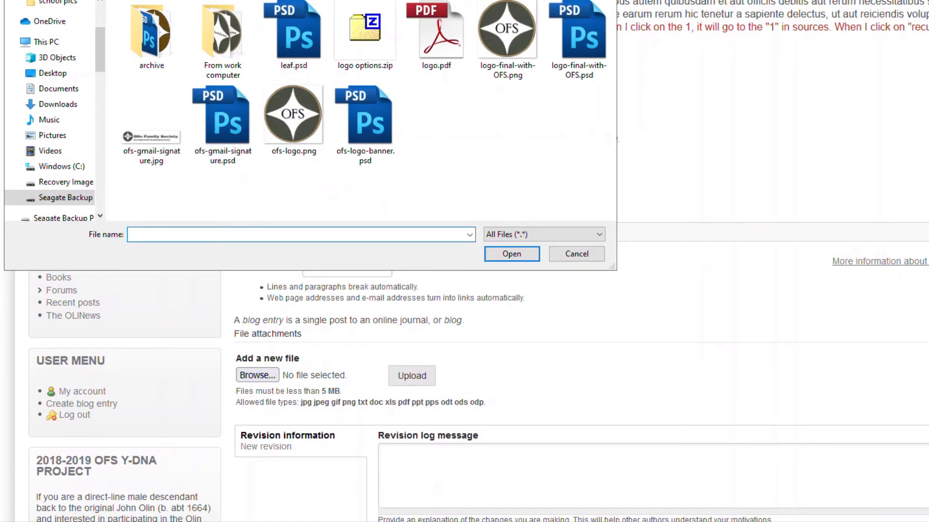
{"action": "left_click", "coordinate": [294, 119]}
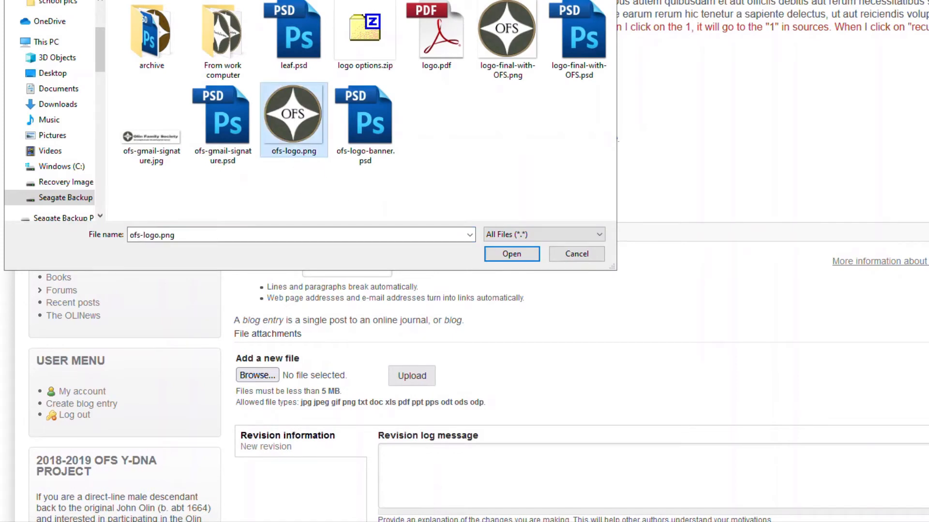
{"action": "key", "text": "Return"}
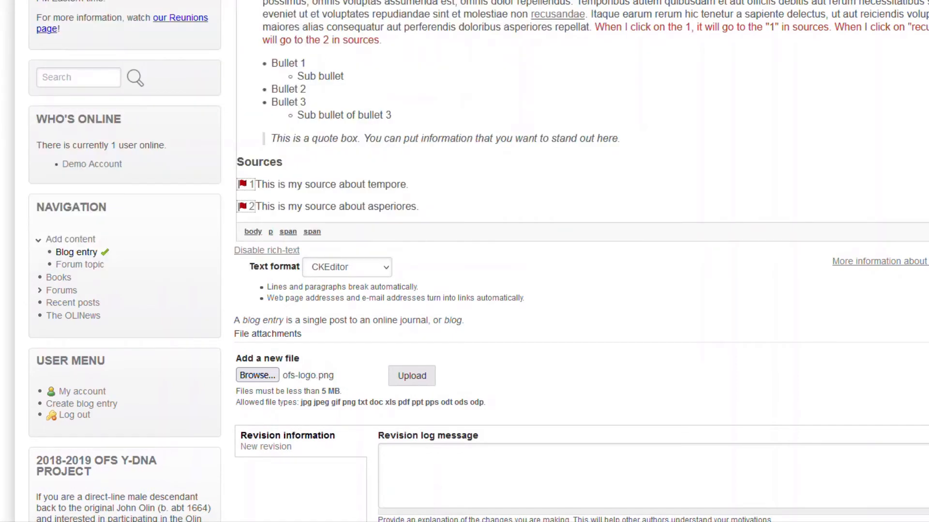
{"action": "left_click", "coordinate": [412, 376]}
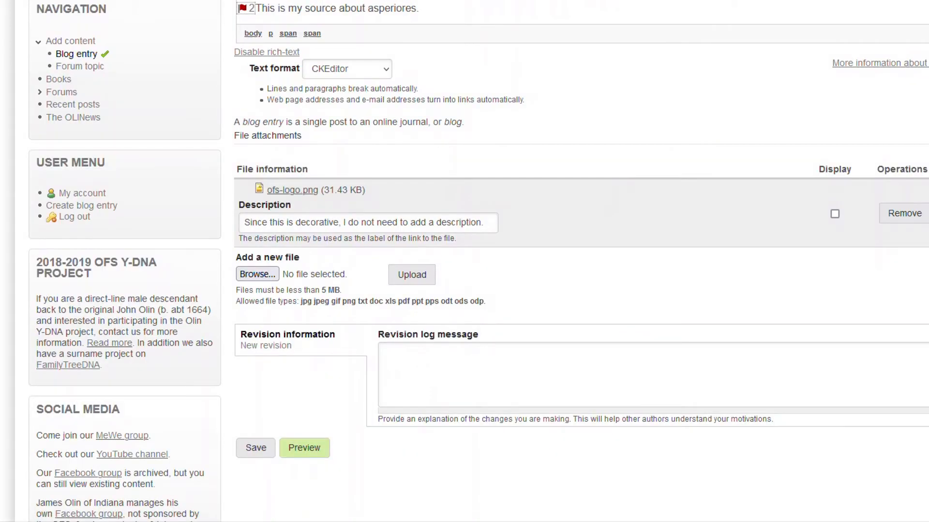
Step: Copy the link of the attached ofs-logo.png and use it as the URL of a new image in the body
{"action": "right_click", "coordinate": [296, 190]}
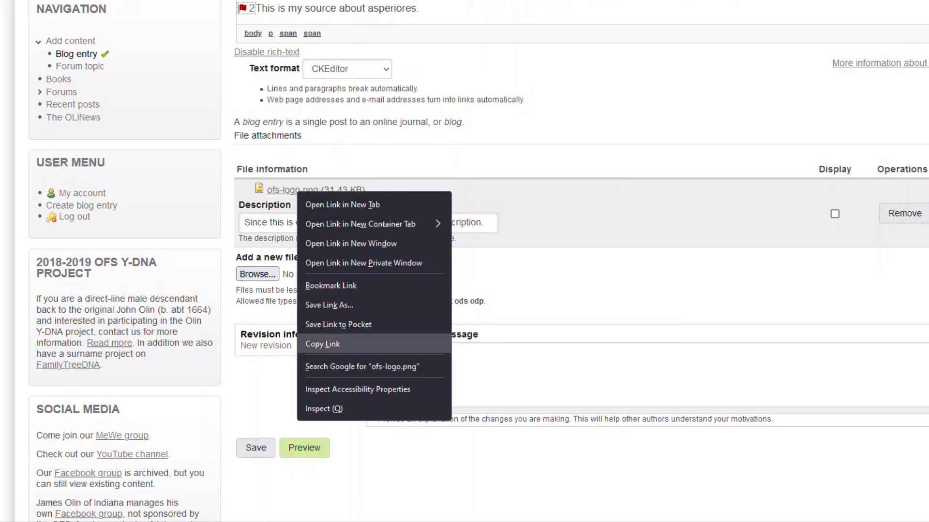
{"action": "left_click", "coordinate": [323, 343]}
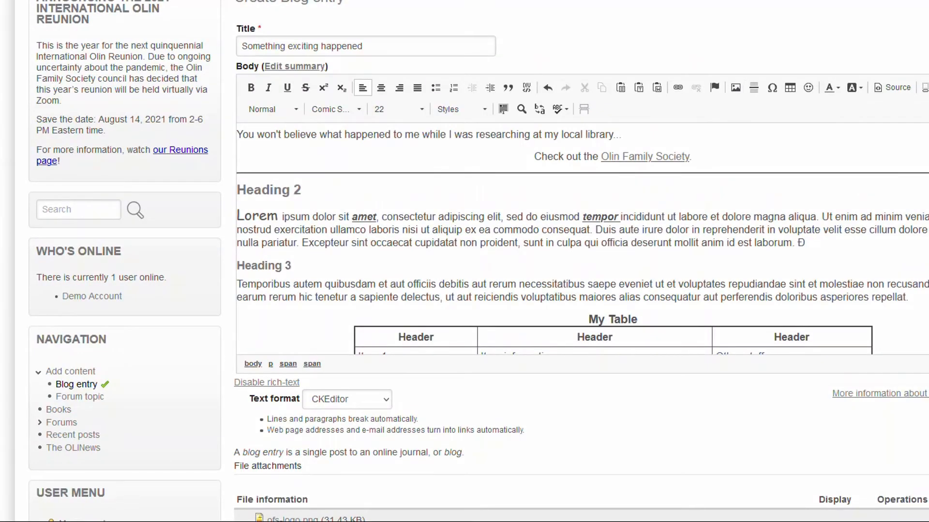
{"action": "left_click", "coordinate": [736, 88]}
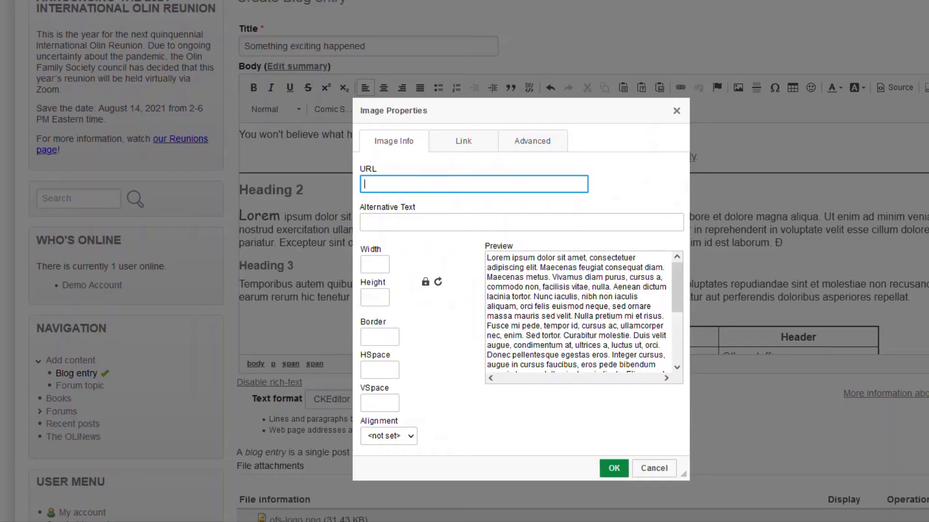
{"action": "right_click", "coordinate": [419, 183]}
{"action": "left_click", "coordinate": [451, 275]}
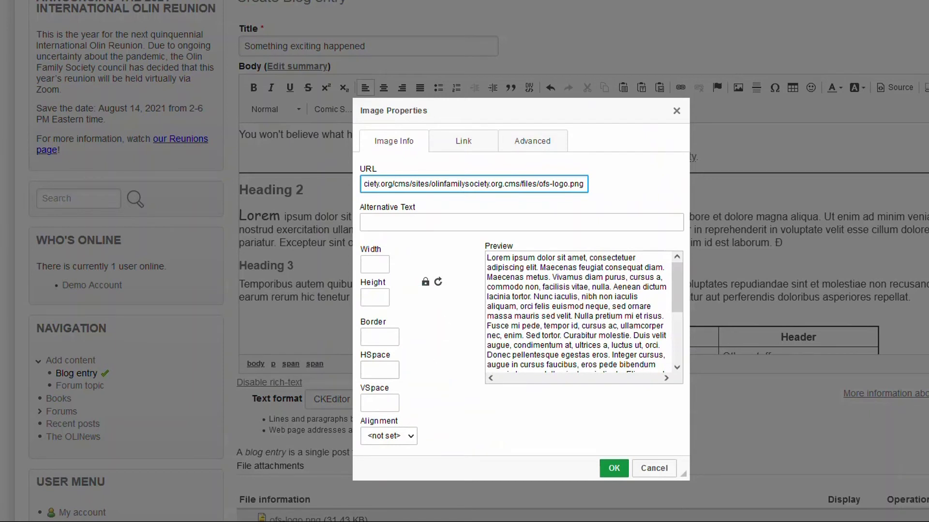
Step: Set the logo image's horizontal and vertical spacing to 5 and align it to the right of the text
{"action": "left_click", "coordinate": [380, 370]}
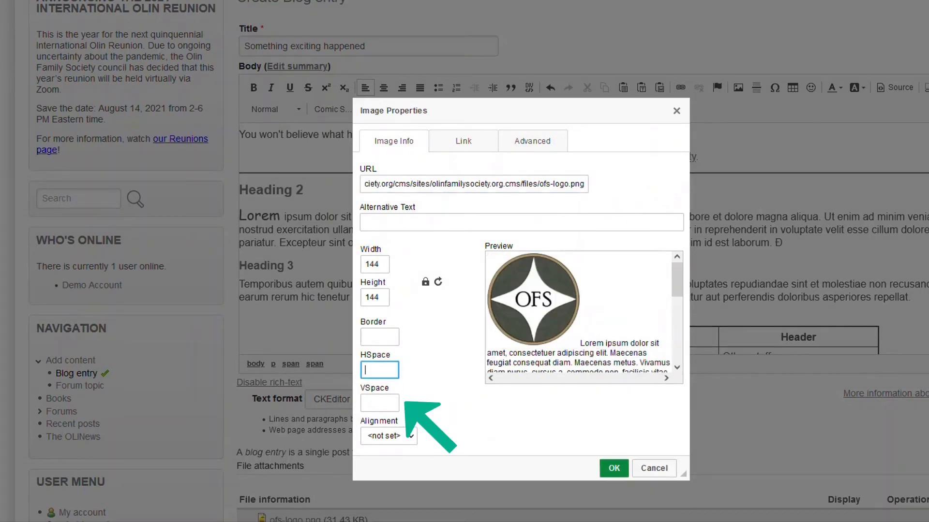
{"action": "type", "text": "5"}
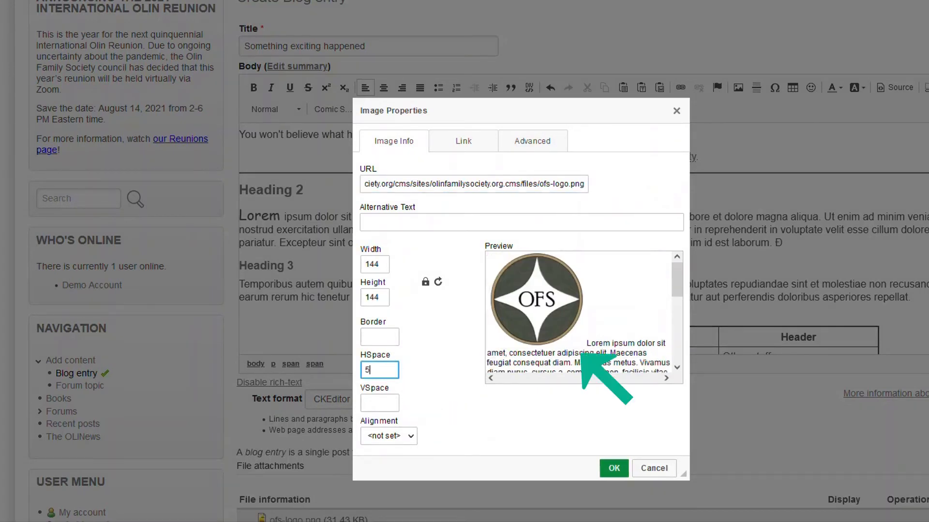
{"action": "key", "text": "Tab"}
{"action": "type", "text": "5"}
{"action": "left_click", "coordinate": [389, 436]}
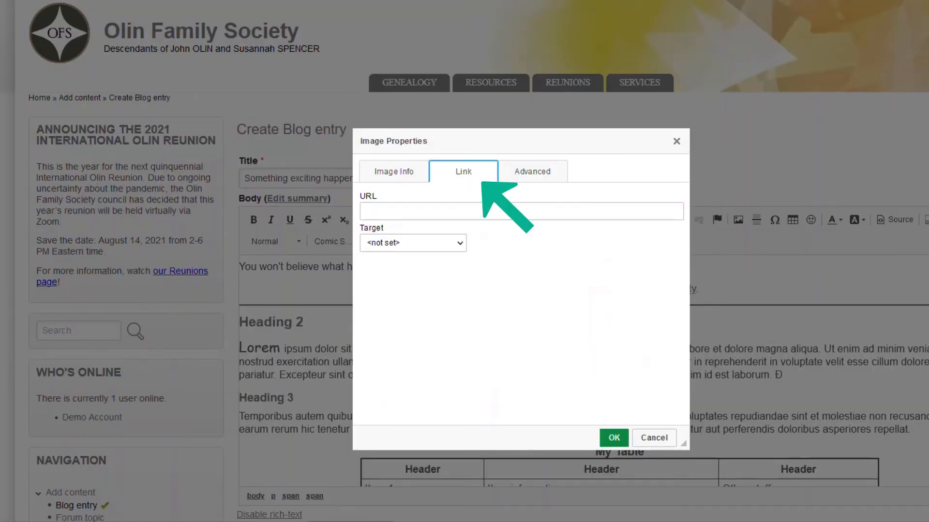
{"action": "left_click", "coordinate": [522, 212]}
{"action": "type", "text": "http"}
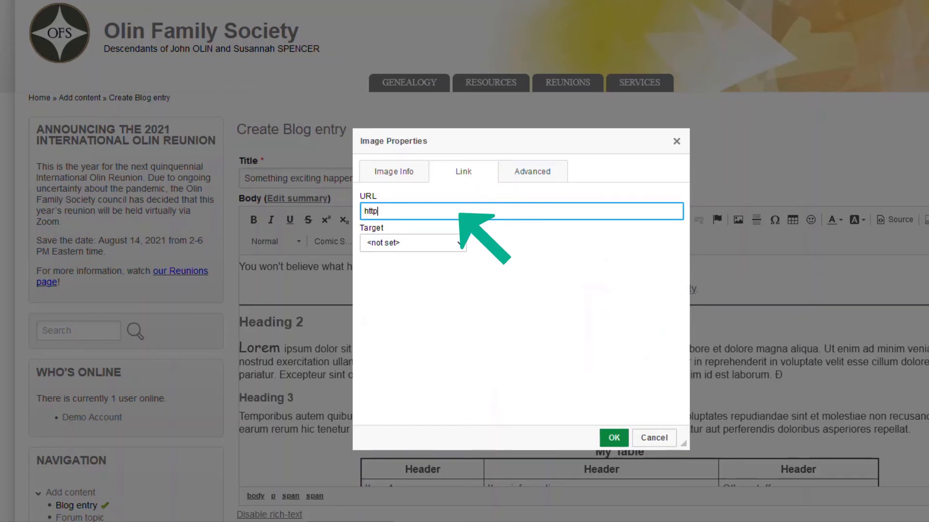
{"action": "type", "text": "s://www.olinfamilysociety.org"}
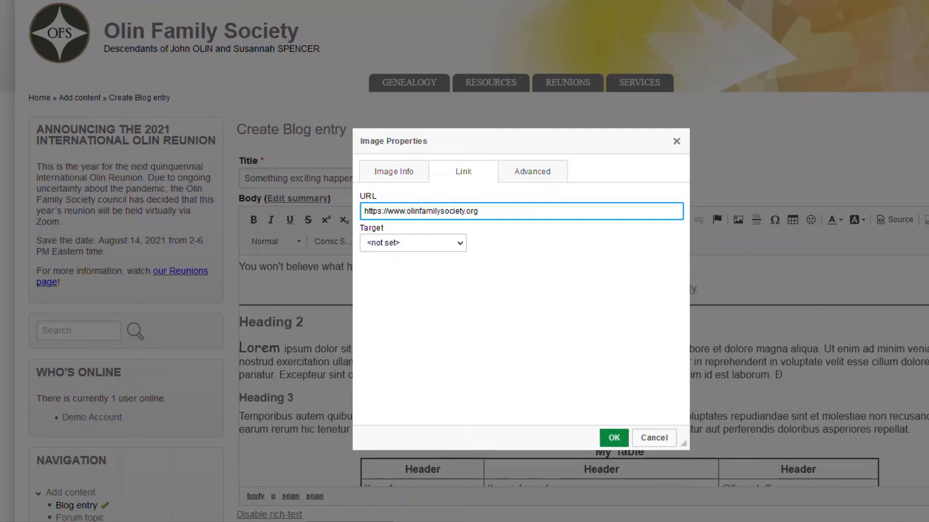
{"action": "key", "text": "Tab"}
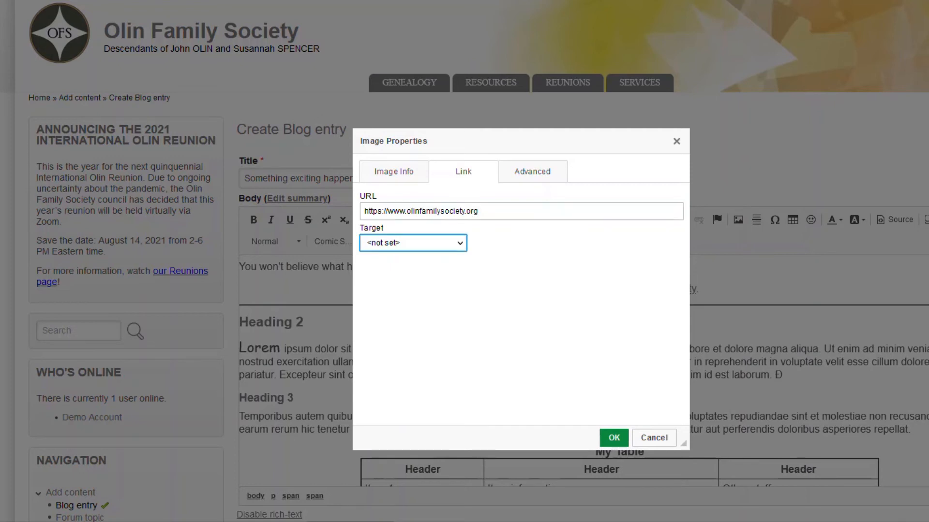
{"action": "key", "text": "space"}
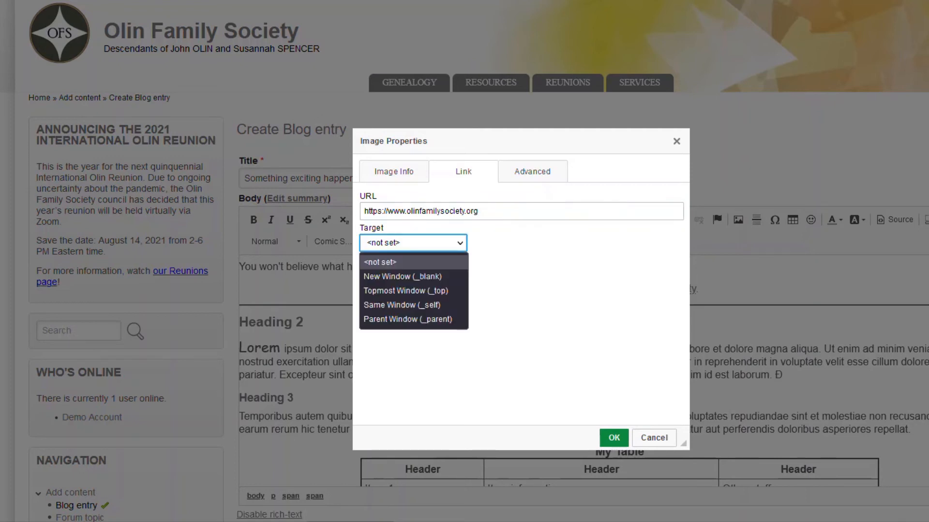
{"action": "key", "text": "Down"}
{"action": "key", "text": "Return"}
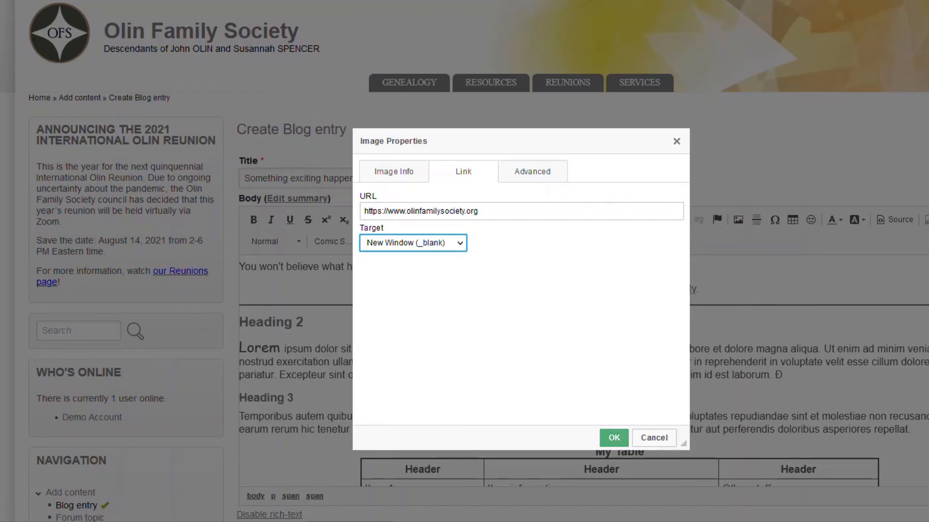
{"action": "key", "text": "Tab"}
{"action": "key", "text": "Return"}
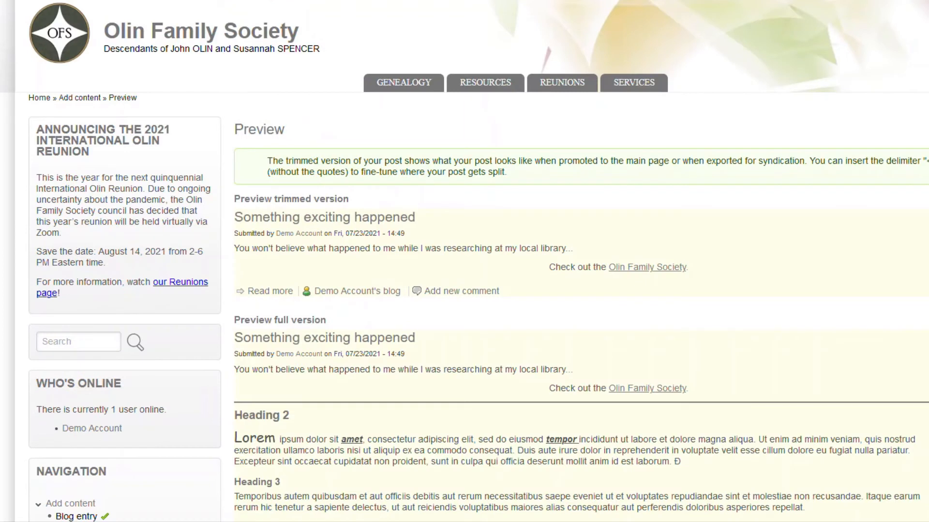
Step: Compare the trimmed and full versions of the post in the blog entry preview
{"action": "left_click_drag", "start_coordinate": [250, 199], "coordinate": [348, 199]}
{"action": "left_click_drag", "start_coordinate": [278, 320], "coordinate": [320, 320]}
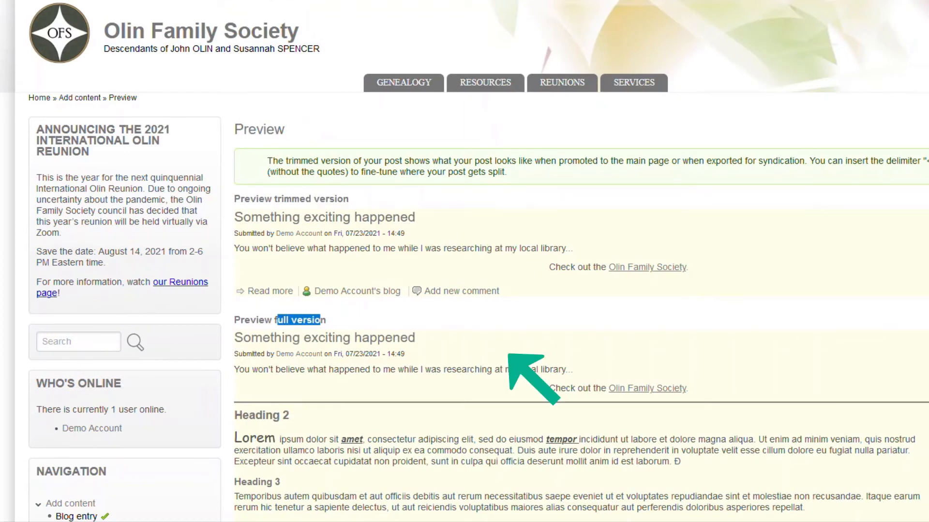
{"action": "left_click", "coordinate": [334, 358]}
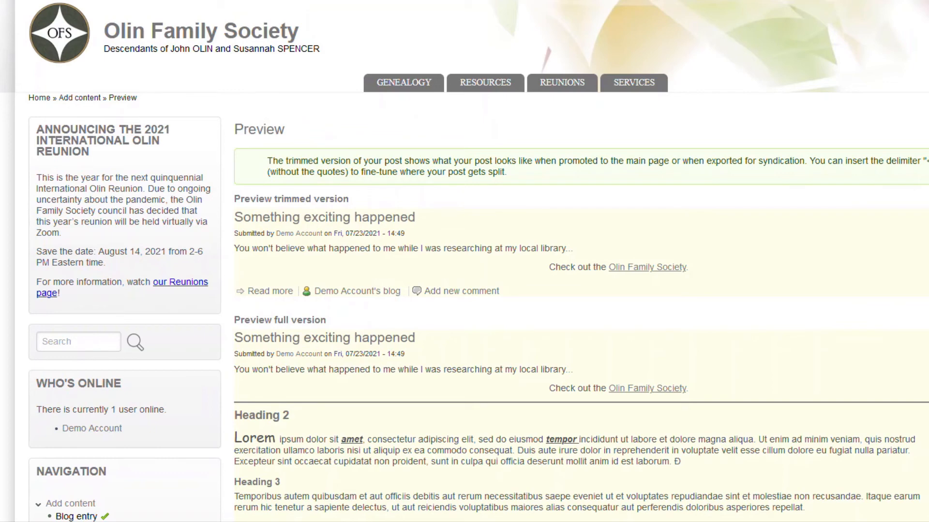
{"action": "scroll", "coordinate": [919, 387], "scroll_direction": "down", "scroll_amount": 7}
{"action": "scroll", "coordinate": [919, 445], "scroll_direction": "up", "scroll_amount": 3}
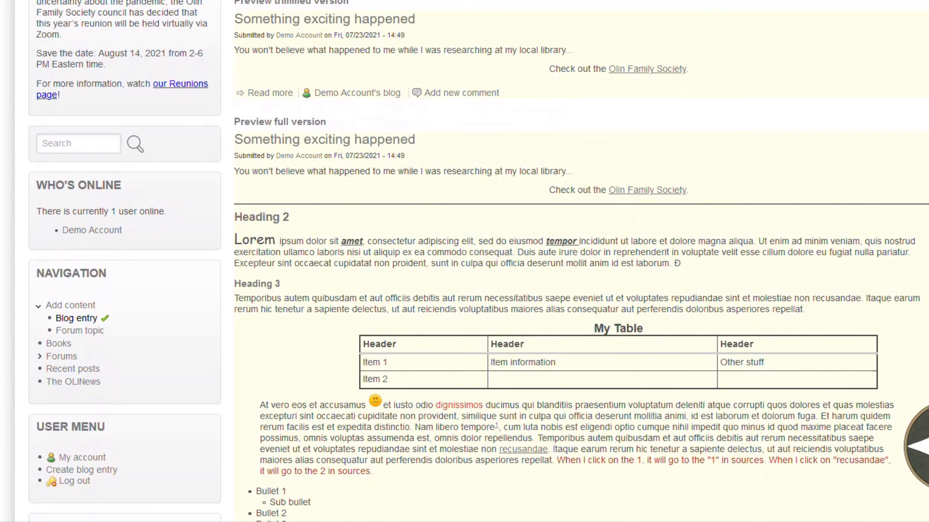
Step: Insert a teaser break after the opening "You won't believe" paragraph and preview the blog entry again
{"action": "scroll", "coordinate": [580, 291], "scroll_direction": "down", "scroll_amount": 10}
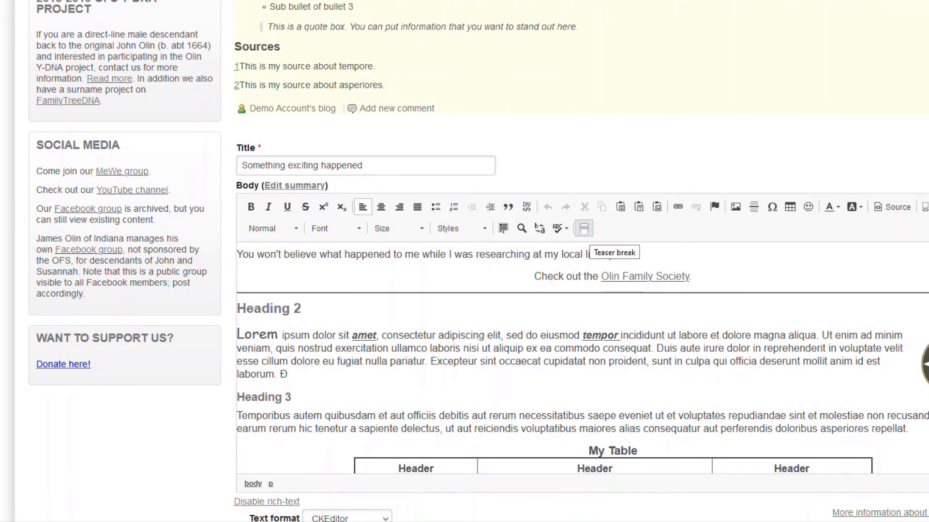
{"action": "left_click", "coordinate": [584, 228]}
{"action": "scroll", "coordinate": [581, 357], "scroll_direction": "down", "scroll_amount": 10}
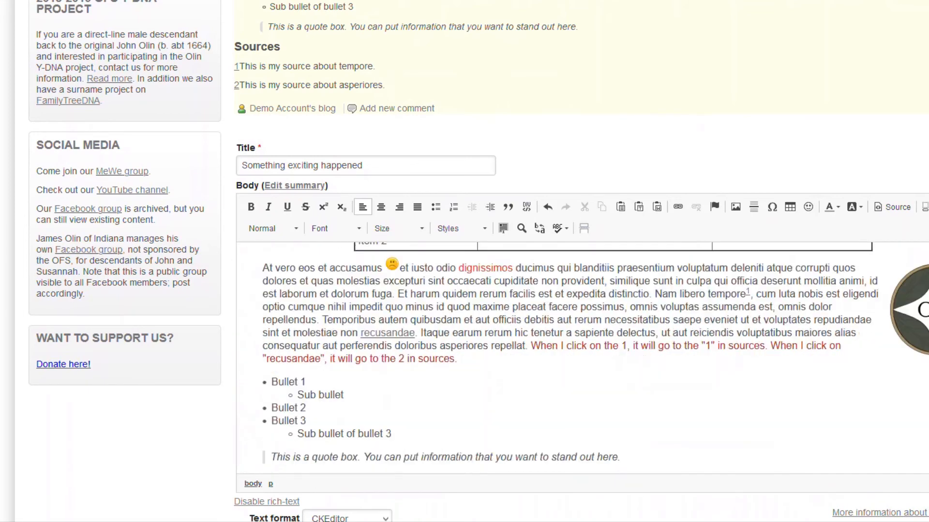
{"action": "scroll", "coordinate": [580, 262], "scroll_direction": "down", "scroll_amount": 7}
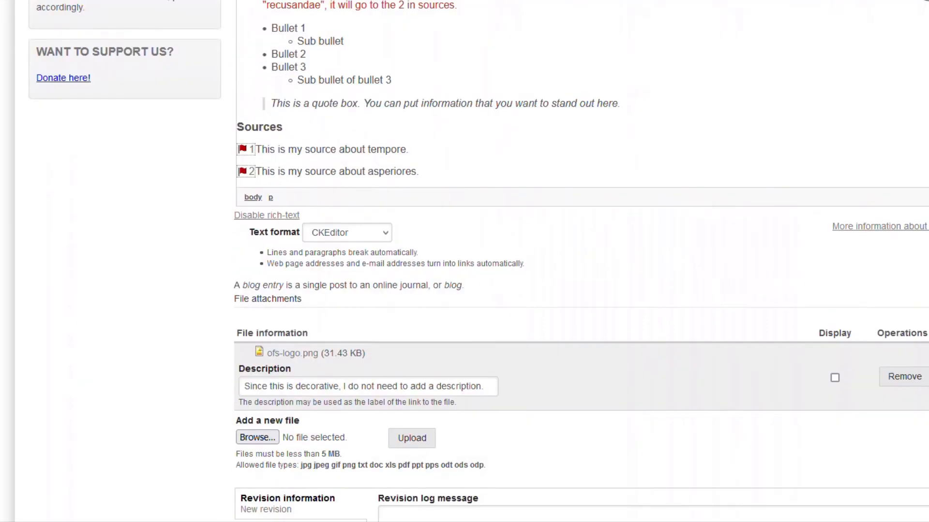
{"action": "scroll", "coordinate": [580, 262], "scroll_direction": "down", "scroll_amount": 3}
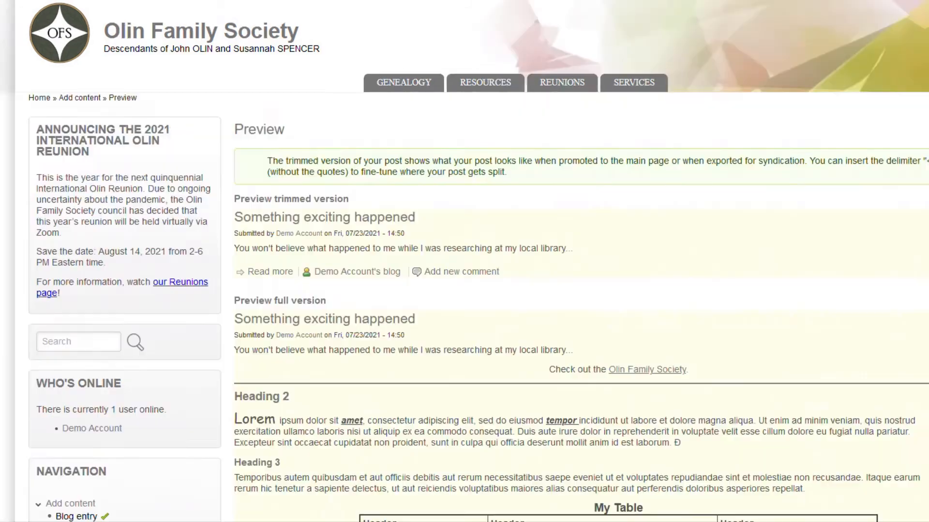
Step: Save the "Something exciting happened" blog entry from the end of the preview page's form
{"action": "scroll", "coordinate": [532, 290], "scroll_direction": "down", "scroll_amount": 15}
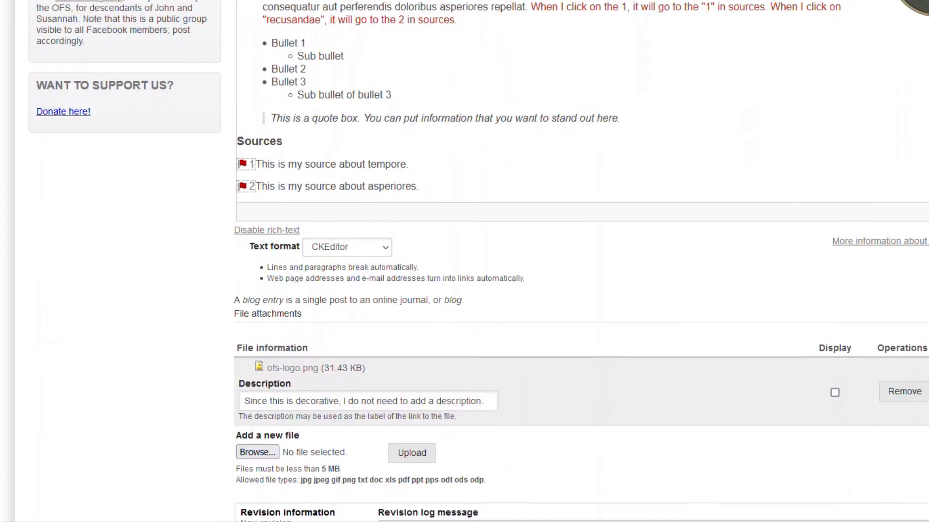
{"action": "scroll", "coordinate": [533, 291], "scroll_direction": "down", "scroll_amount": 4}
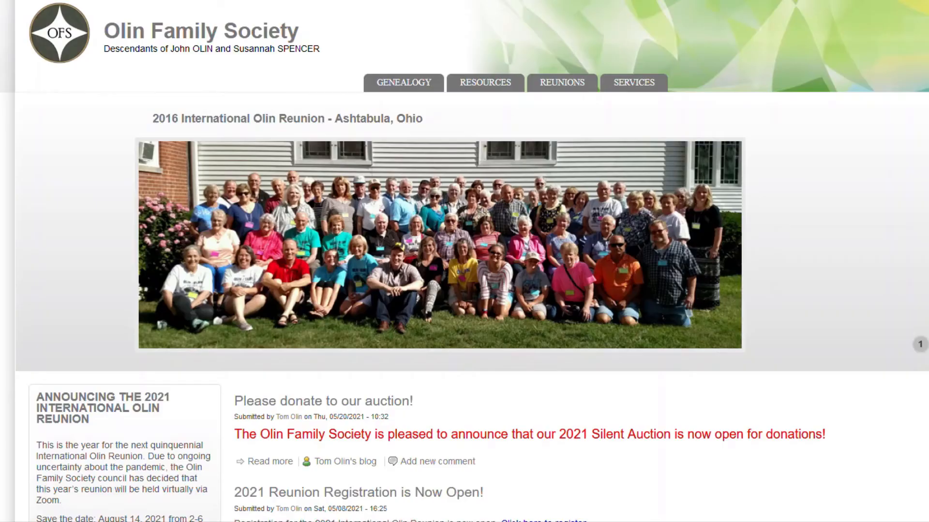
Step: Open the published "Something exciting happened" entry from the account's tracked posts and review its content
{"action": "scroll", "coordinate": [464, 261], "scroll_direction": "down", "scroll_amount": 8}
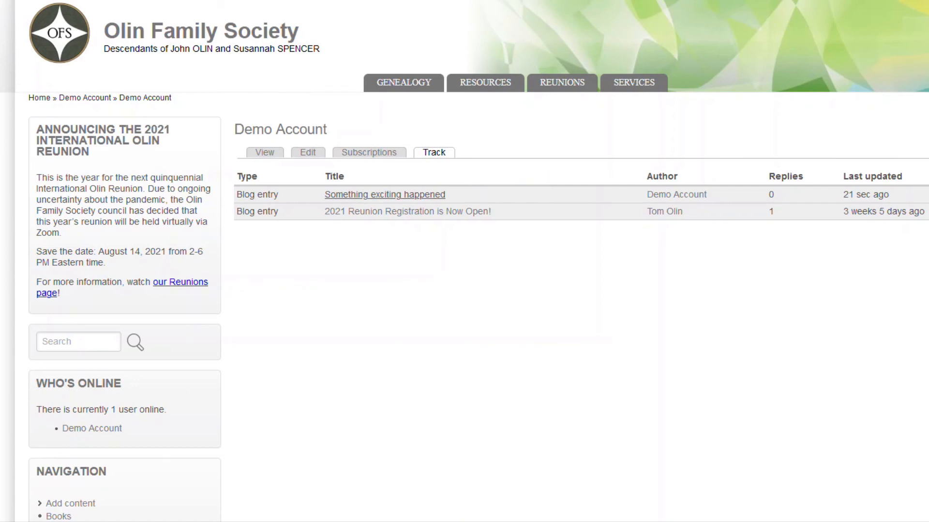
{"action": "left_click", "coordinate": [385, 194]}
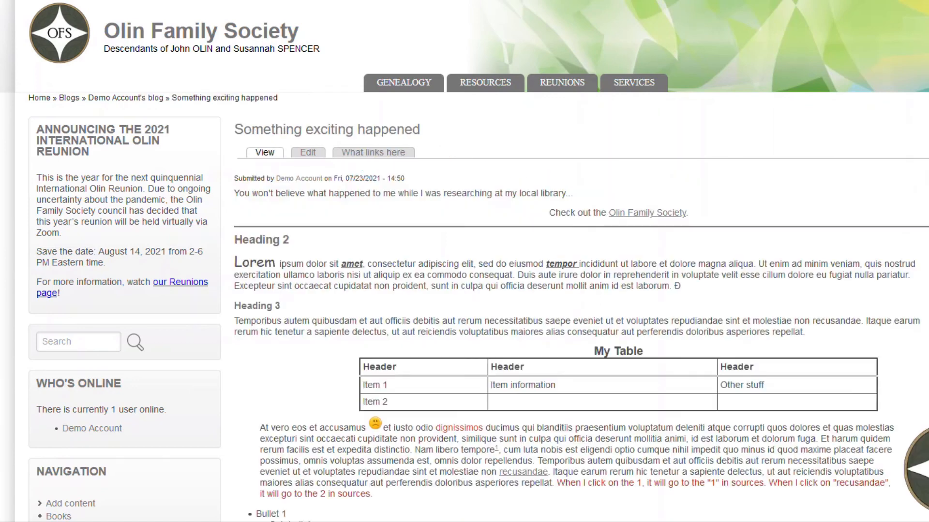
{"action": "scroll", "coordinate": [464, 261], "scroll_direction": "down", "scroll_amount": 4}
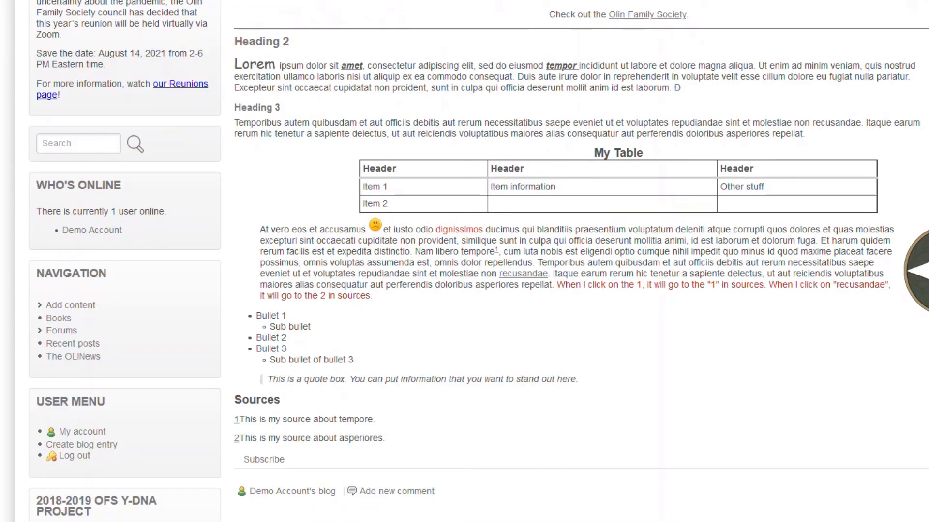